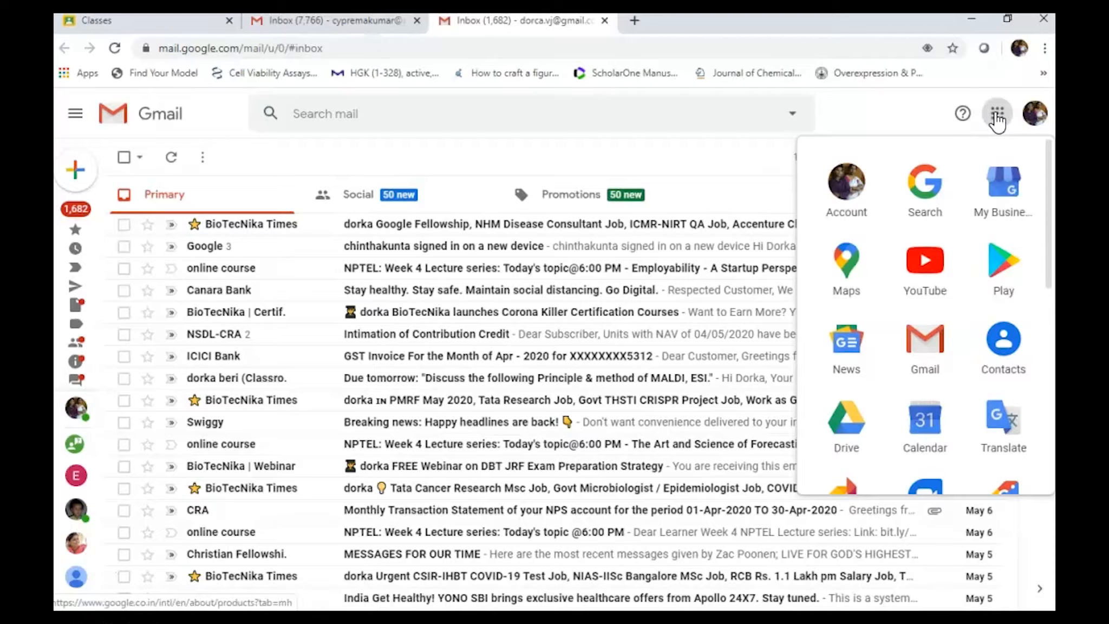
Switch from Gmail to Google Classroom and open the I Bsc 1st section class.
drag(1051, 221, 1041, 391)
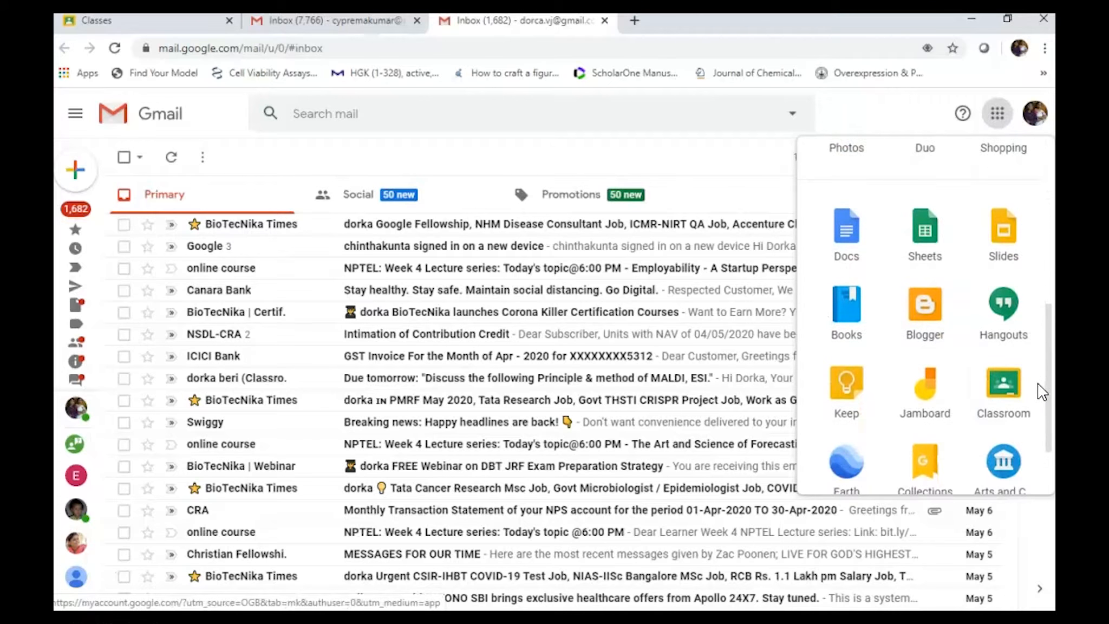
click(999, 390)
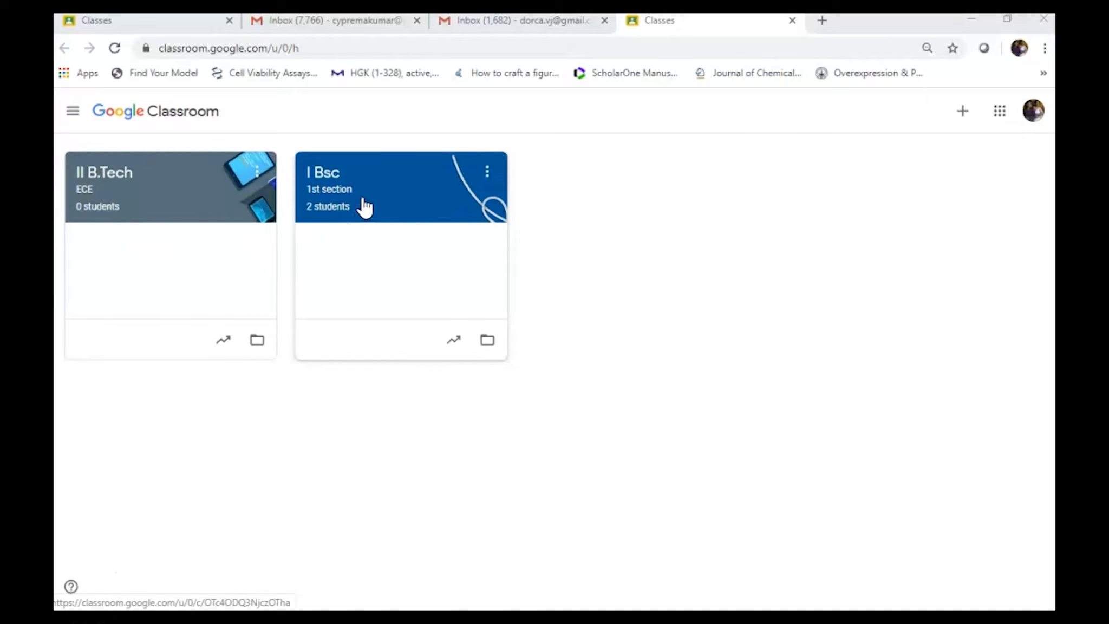
click(963, 113)
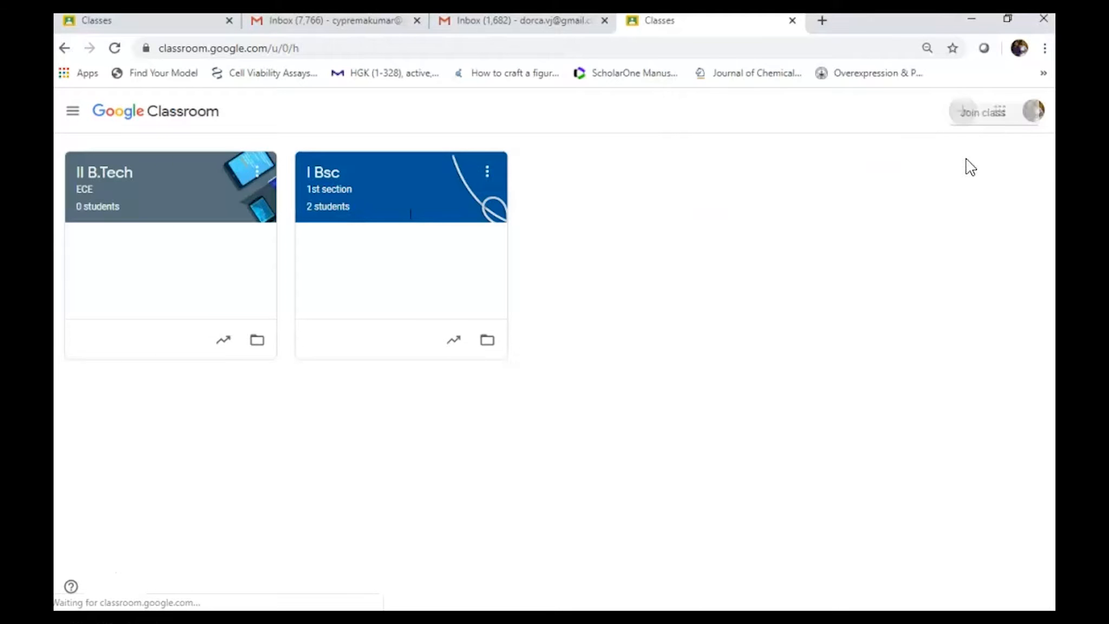
click(616, 228)
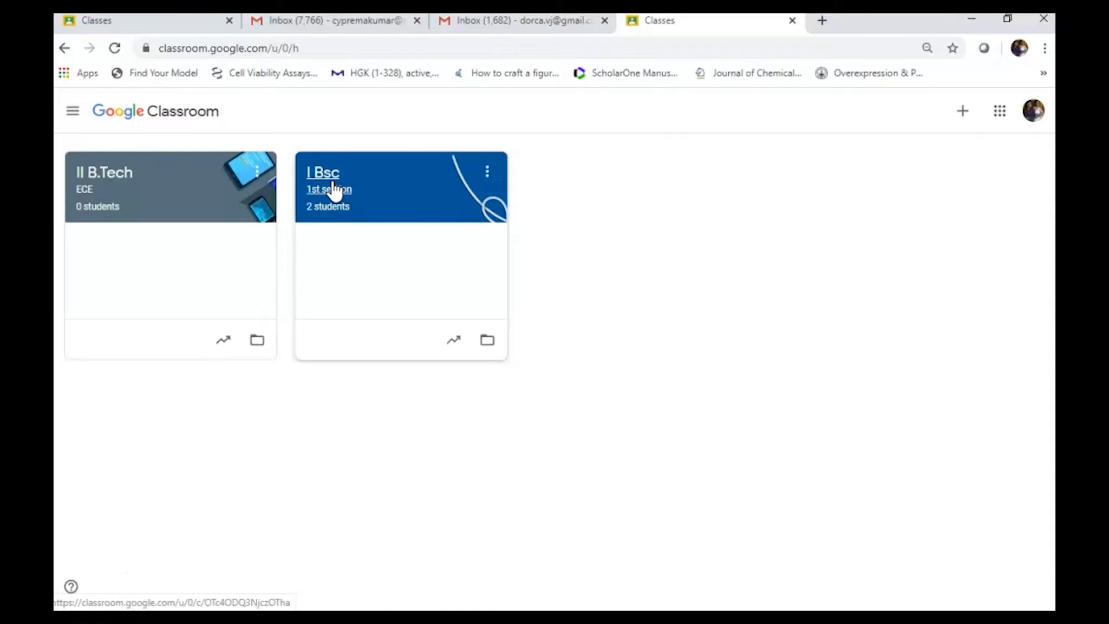
click(325, 199)
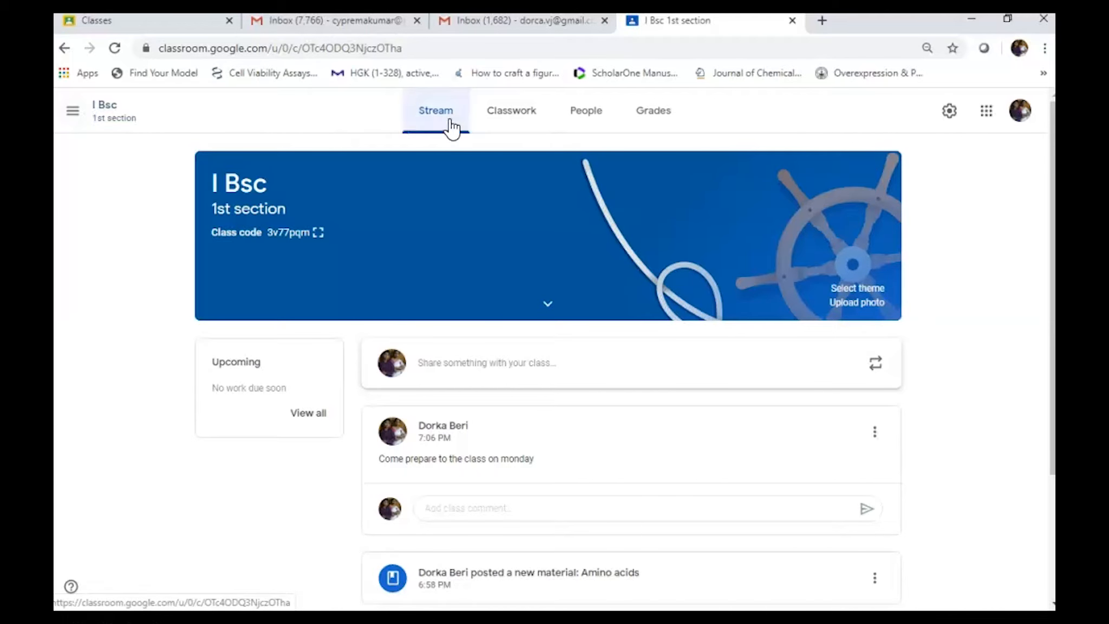
Create a new material in the classwork of the I Bsc class and title it Enzymes.
click(532, 117)
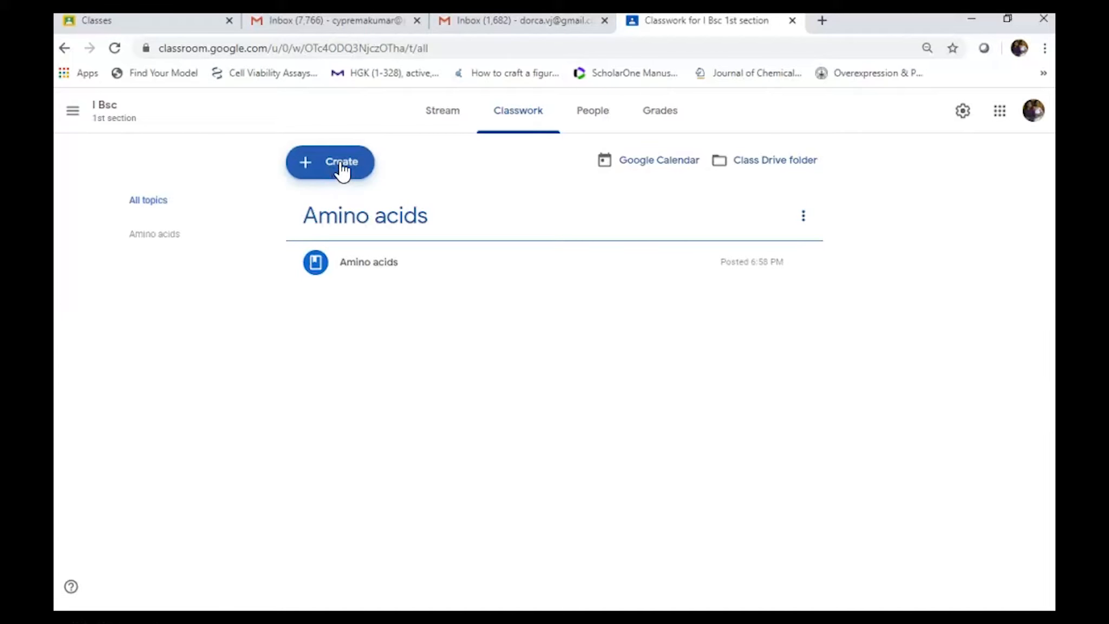
click(343, 171)
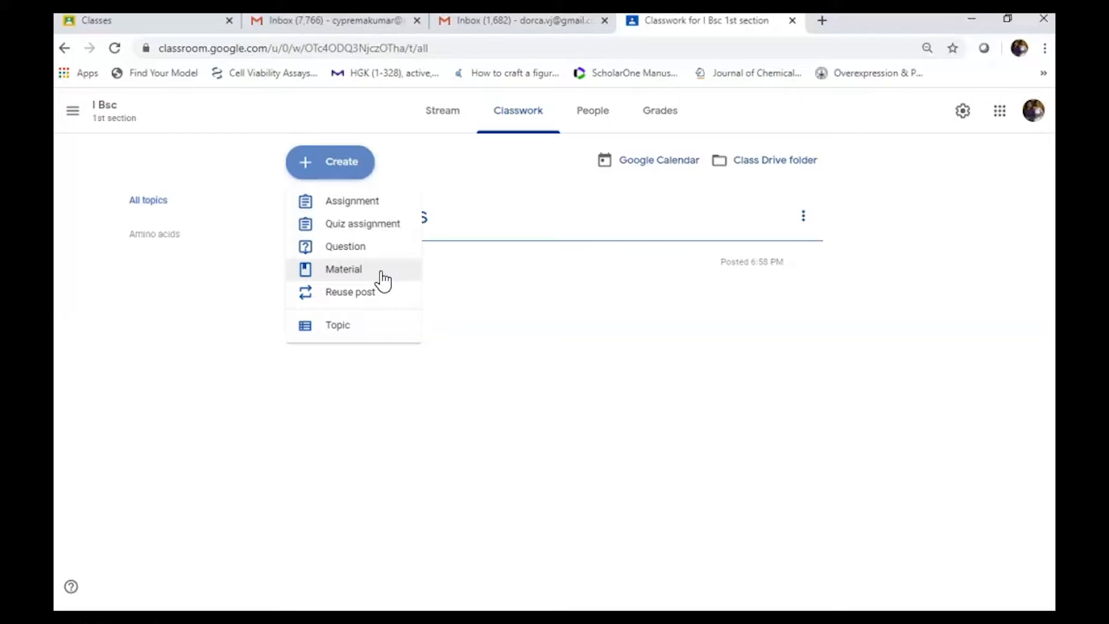
click(341, 270)
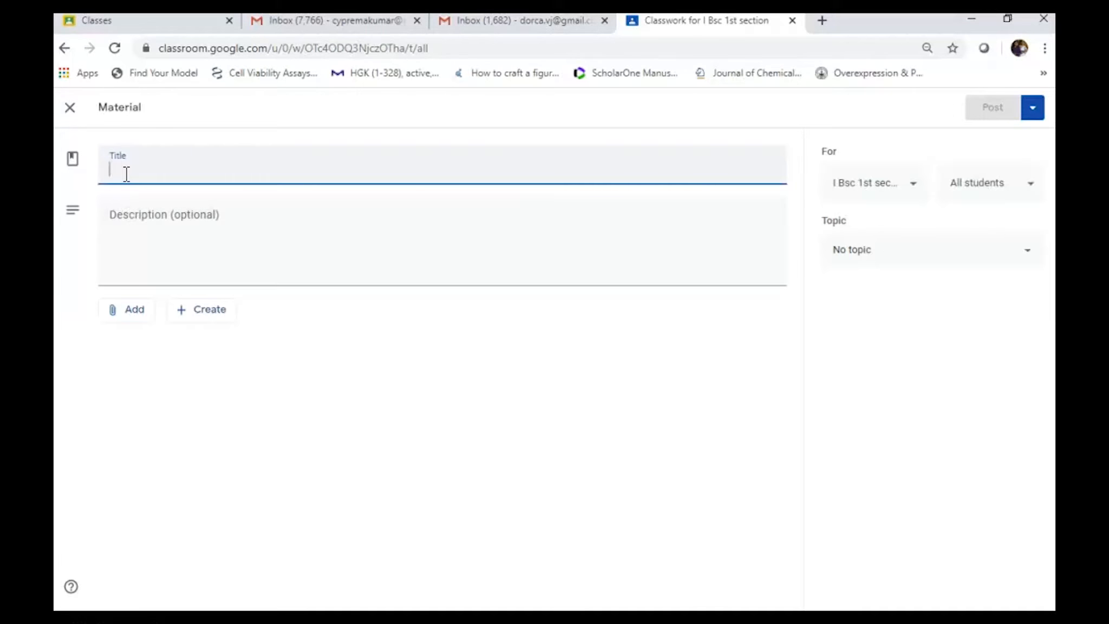
text(Am)
key(BackSpace)
key(BackSpace)
text(Enzymes)
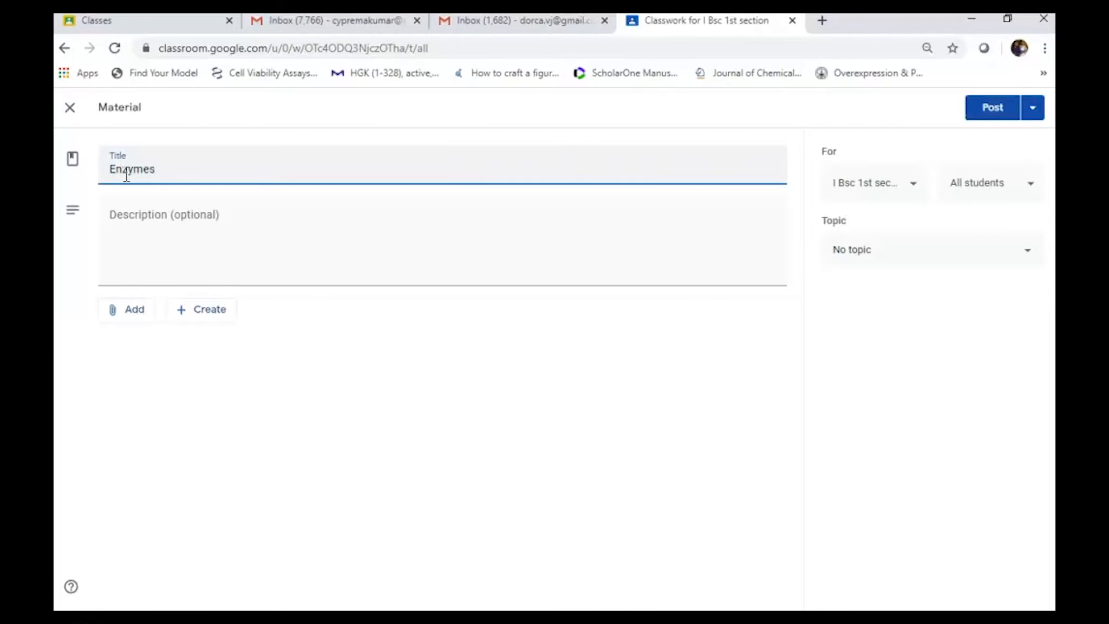
Enter "Read the document" as the material's description and dismiss the classwork tip.
click(127, 258)
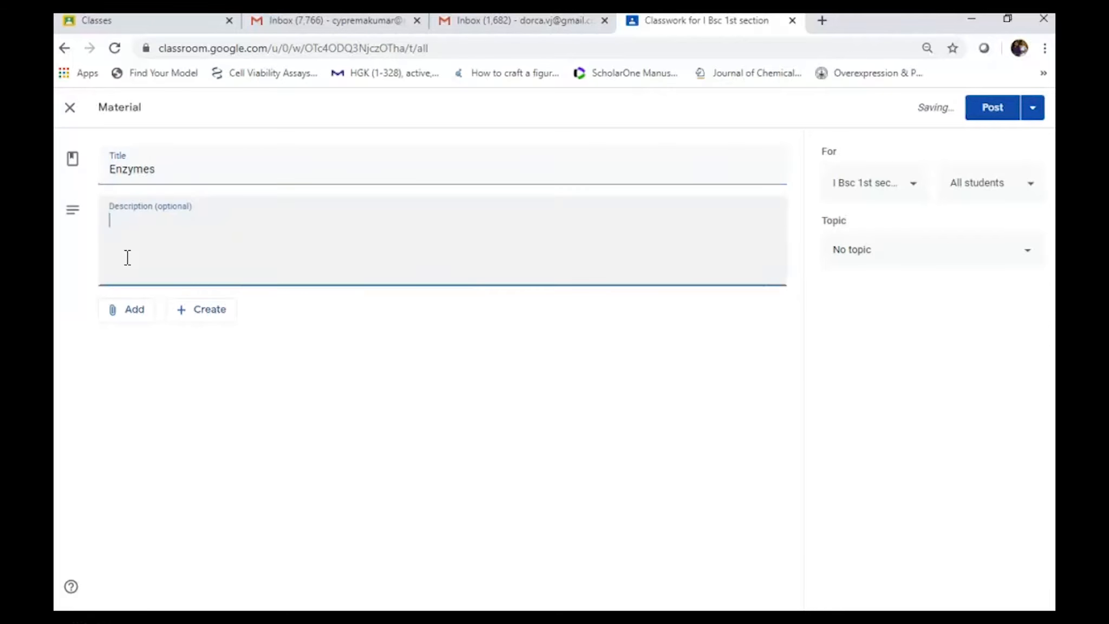
text(Read the document)
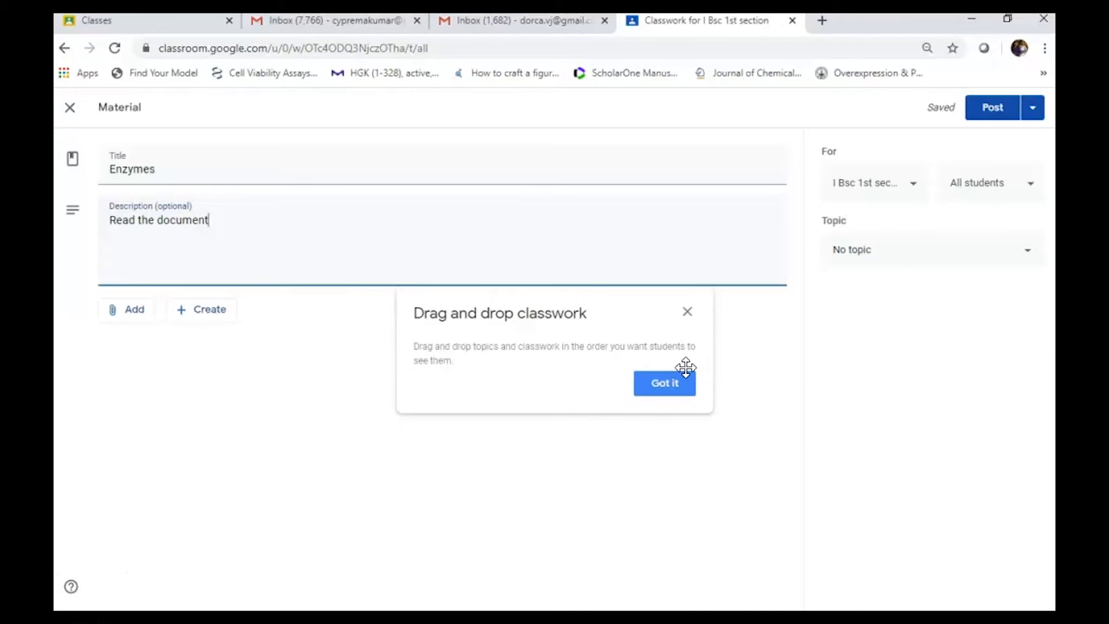
click(671, 389)
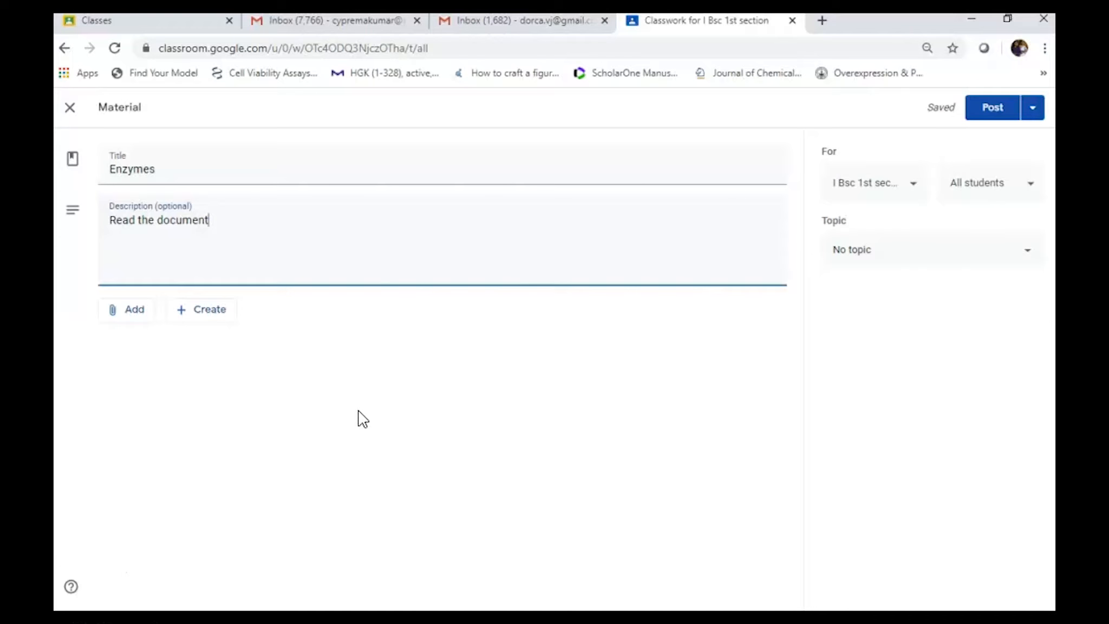
Upload Enzymes def notes.doc from the desktop through Google Drive and attach it to the Enzymes material.
click(129, 312)
click(324, 392)
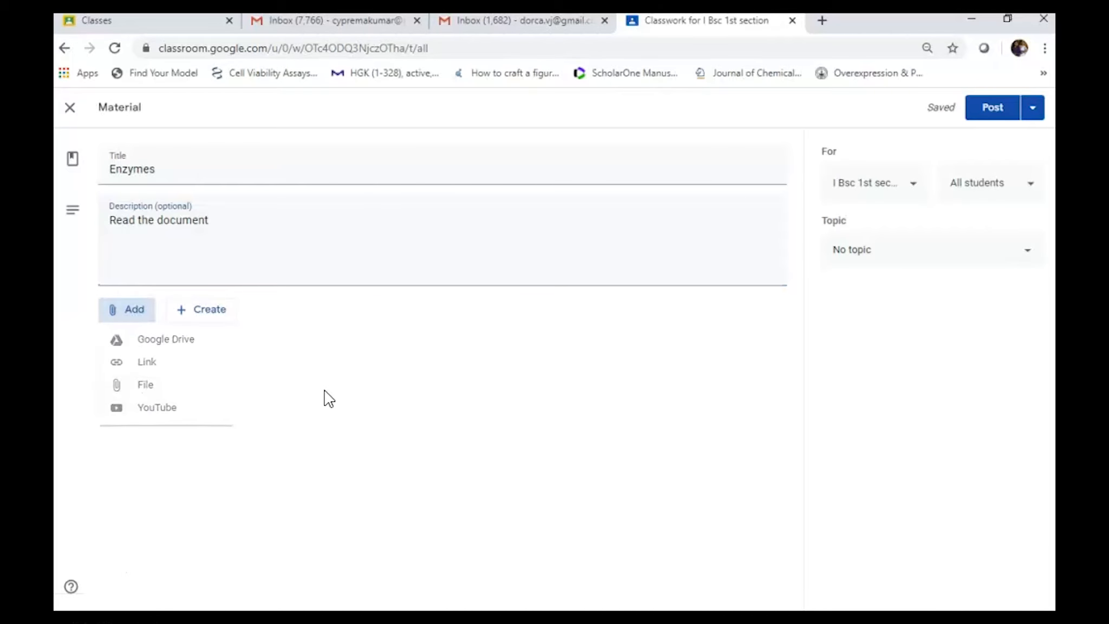
click(138, 316)
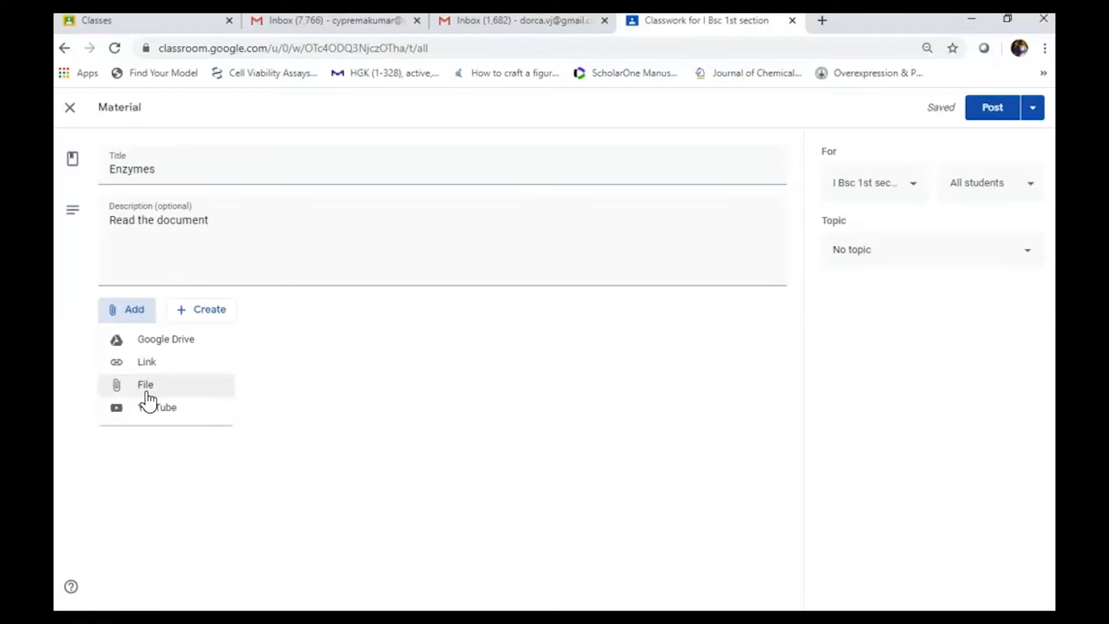
click(157, 343)
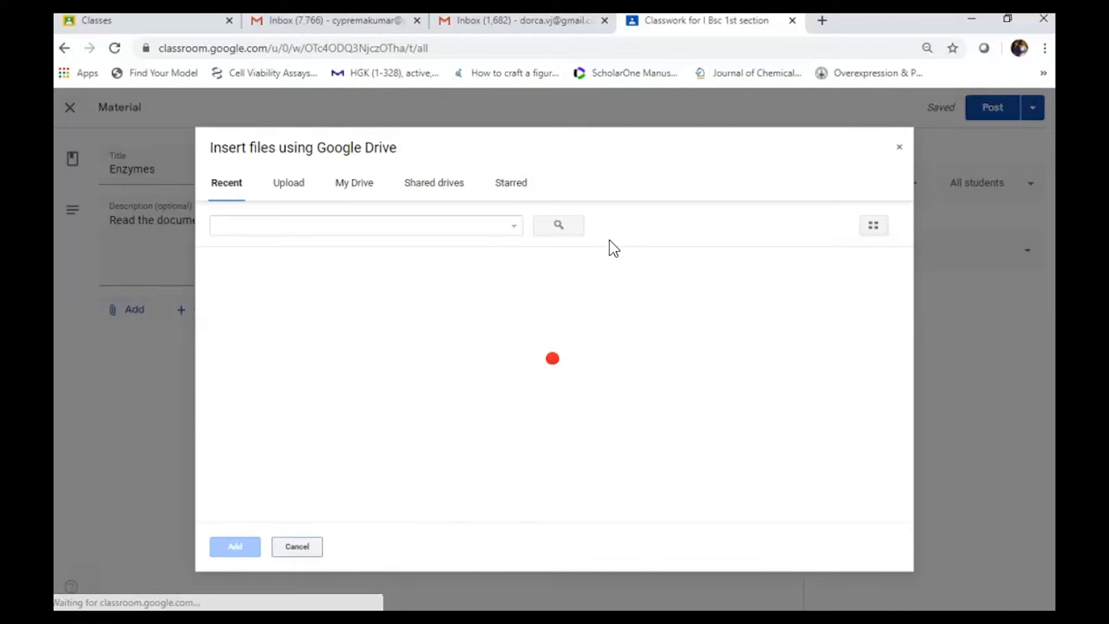
click(295, 190)
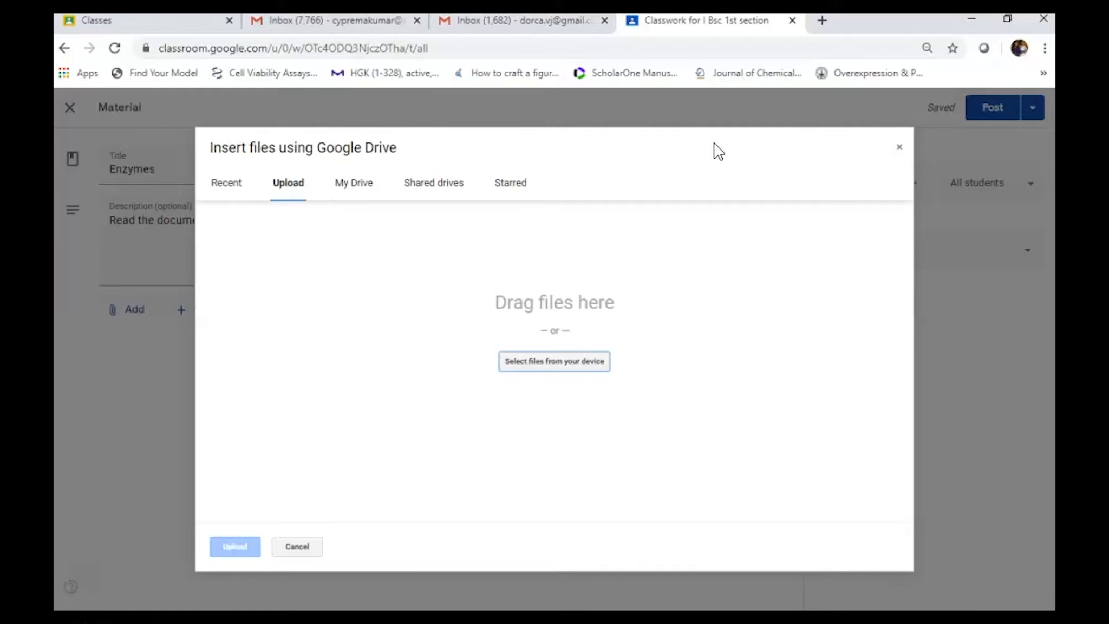
click(1007, 21)
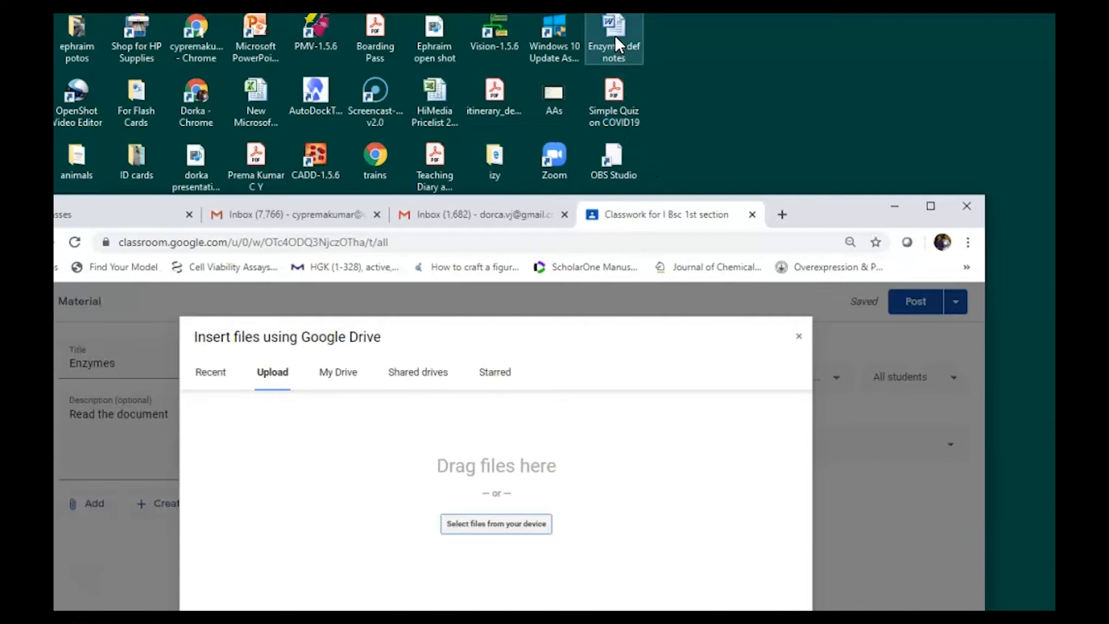
drag(614, 28, 501, 516)
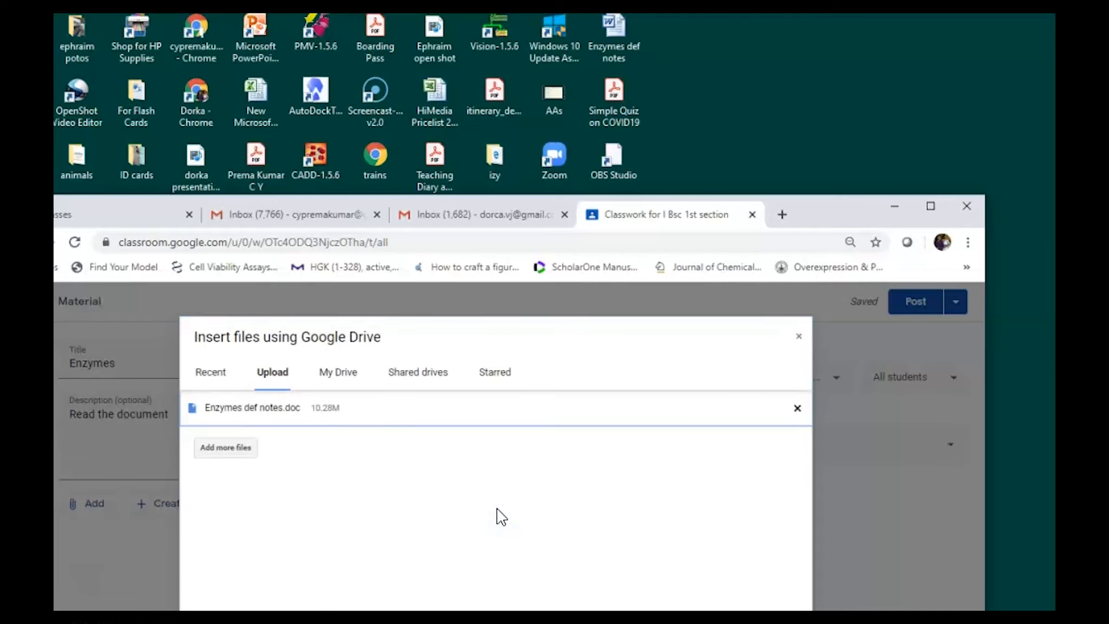
click(931, 208)
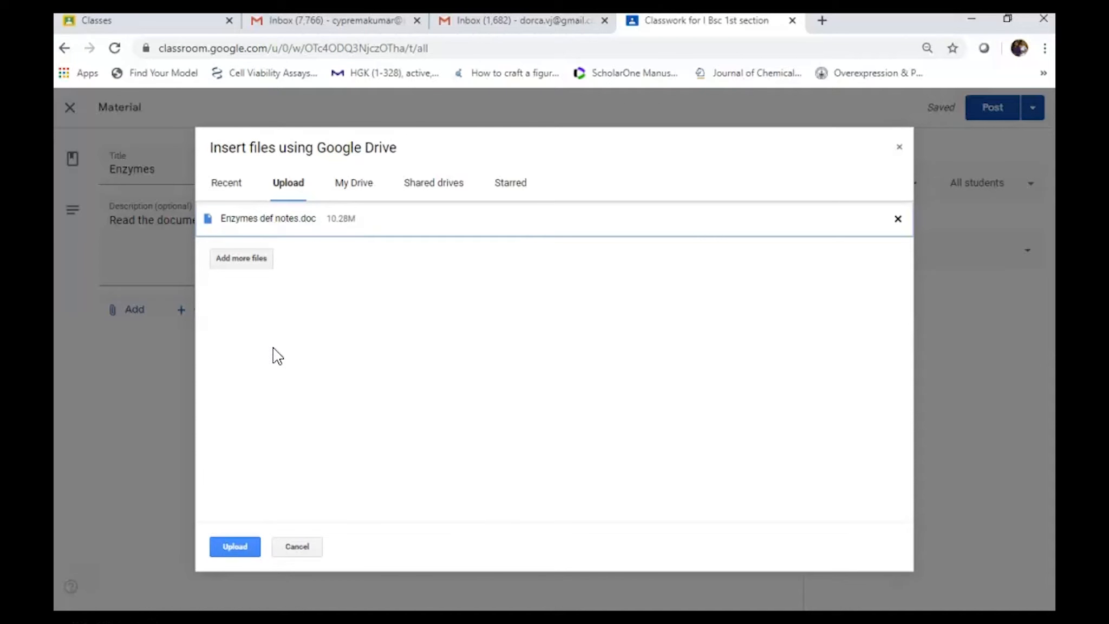
click(235, 546)
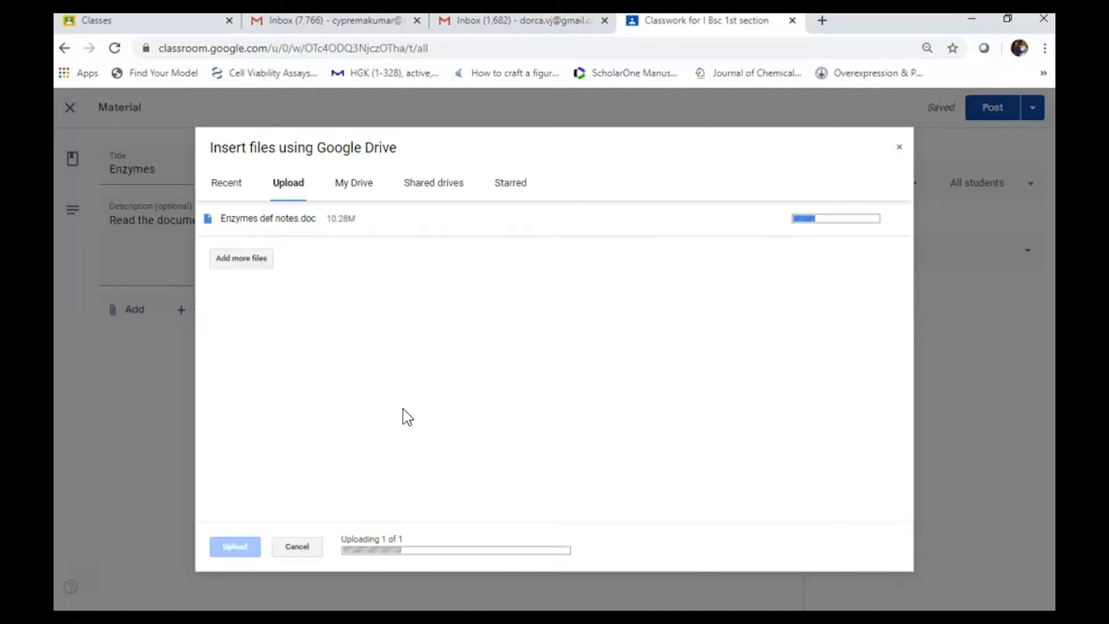
click(361, 191)
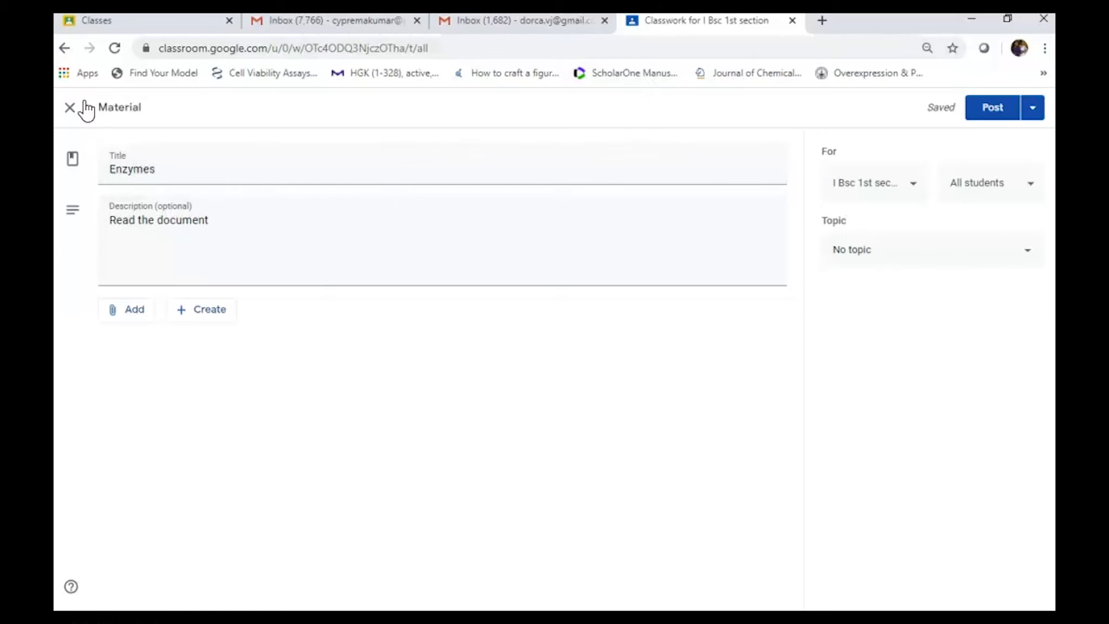
click(66, 51)
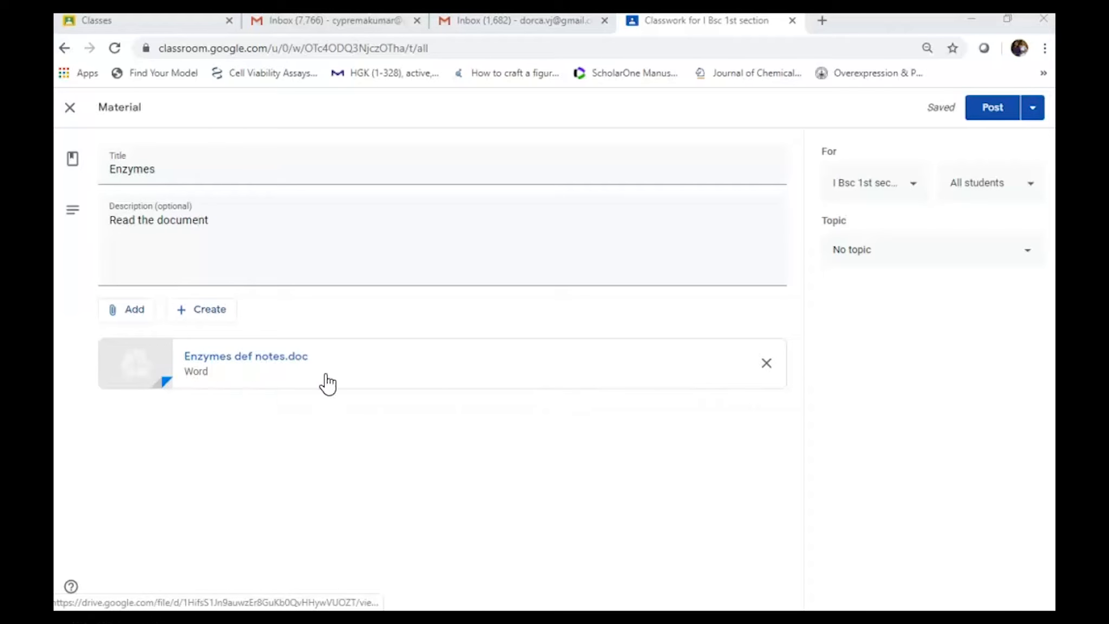
Upload BIOLOGY.docx from the Desktop folder as a second file attachment to the Enzymes material.
click(132, 319)
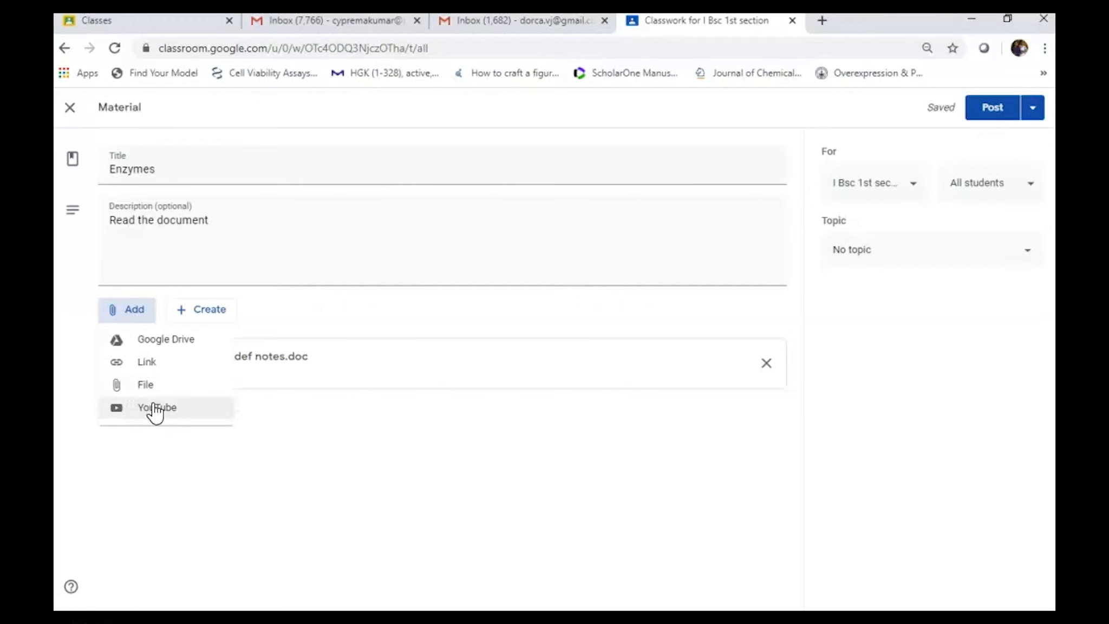
click(150, 385)
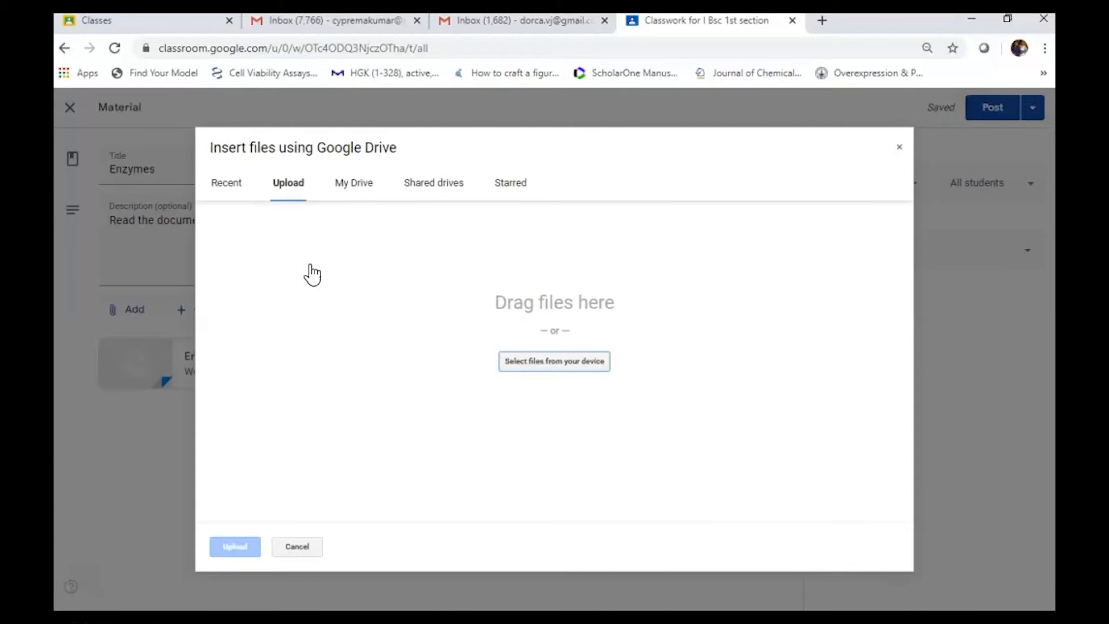
click(572, 361)
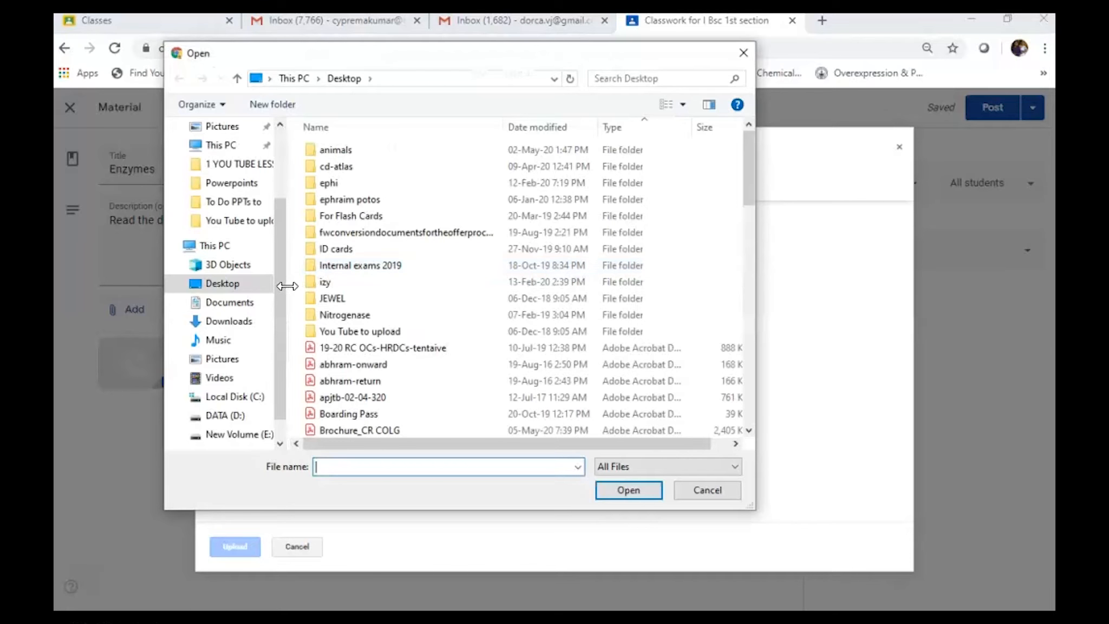
click(234, 287)
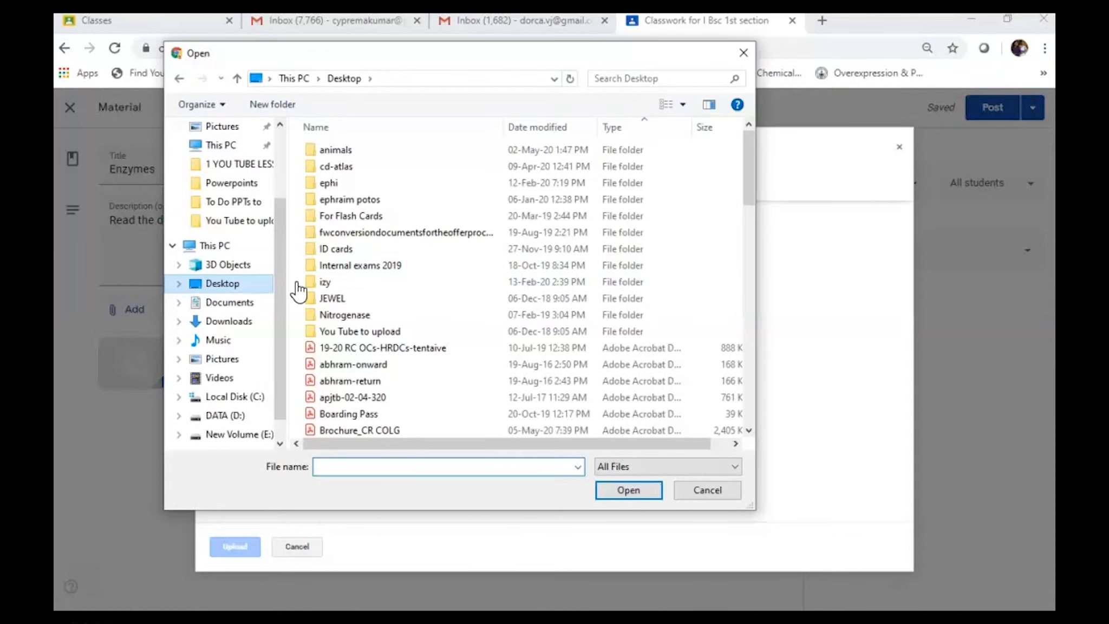
scroll(409, 289, down, 5)
scroll(410, 292, down, 6)
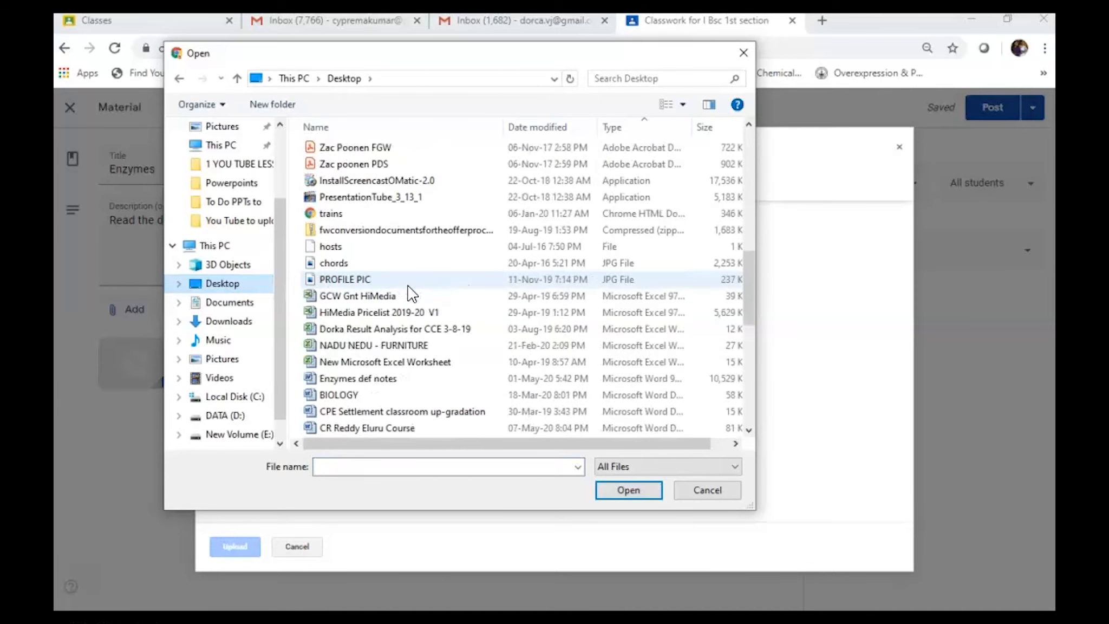
scroll(410, 293, down, 2)
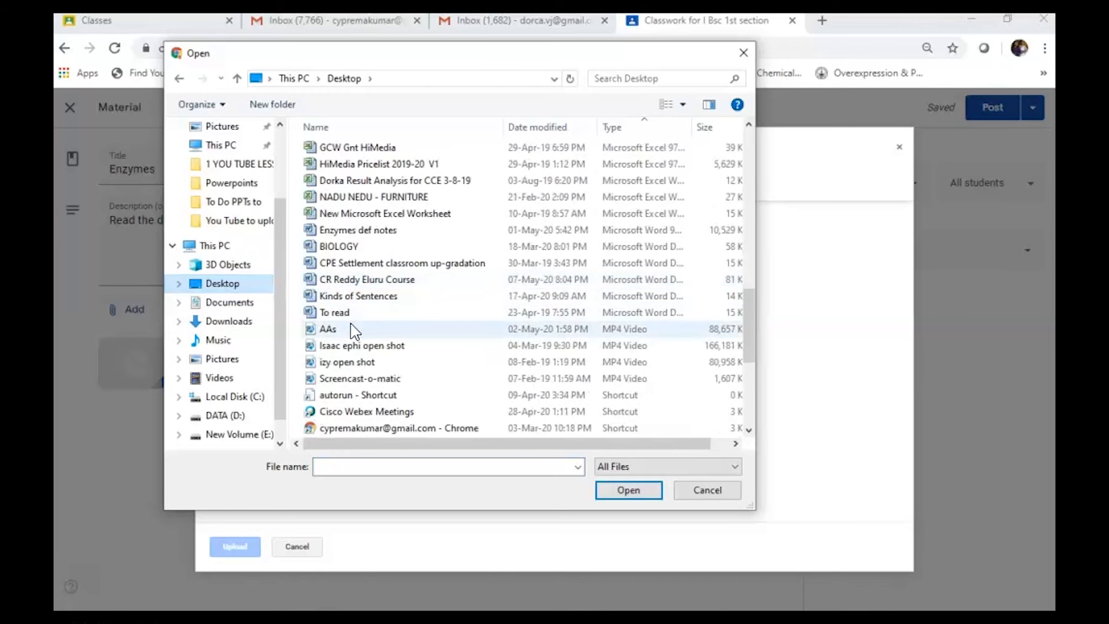
click(351, 247)
click(628, 489)
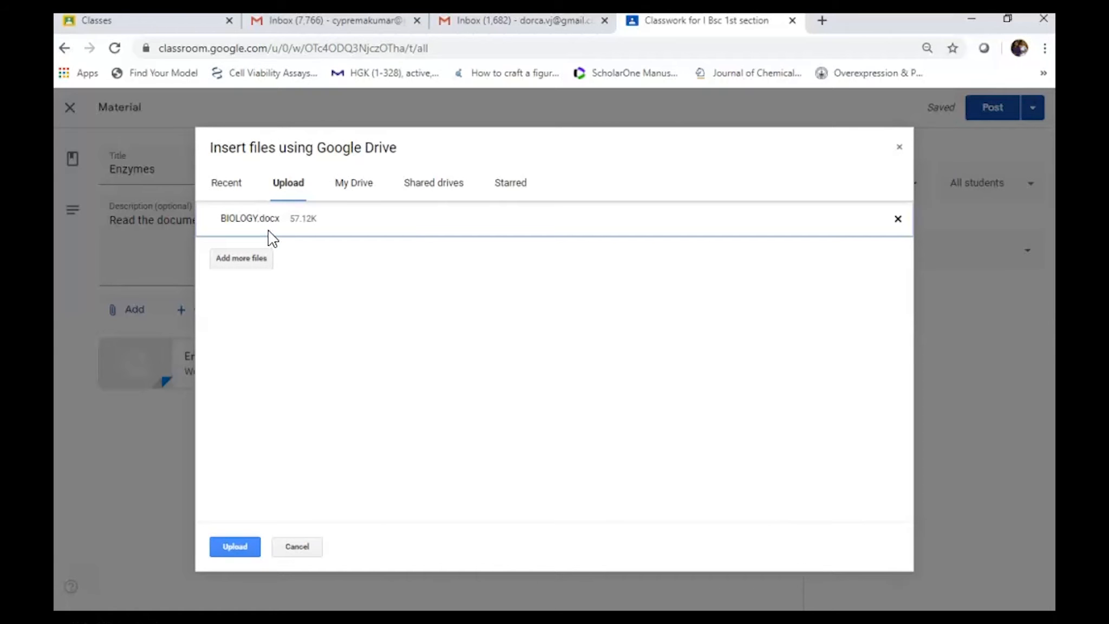
click(235, 548)
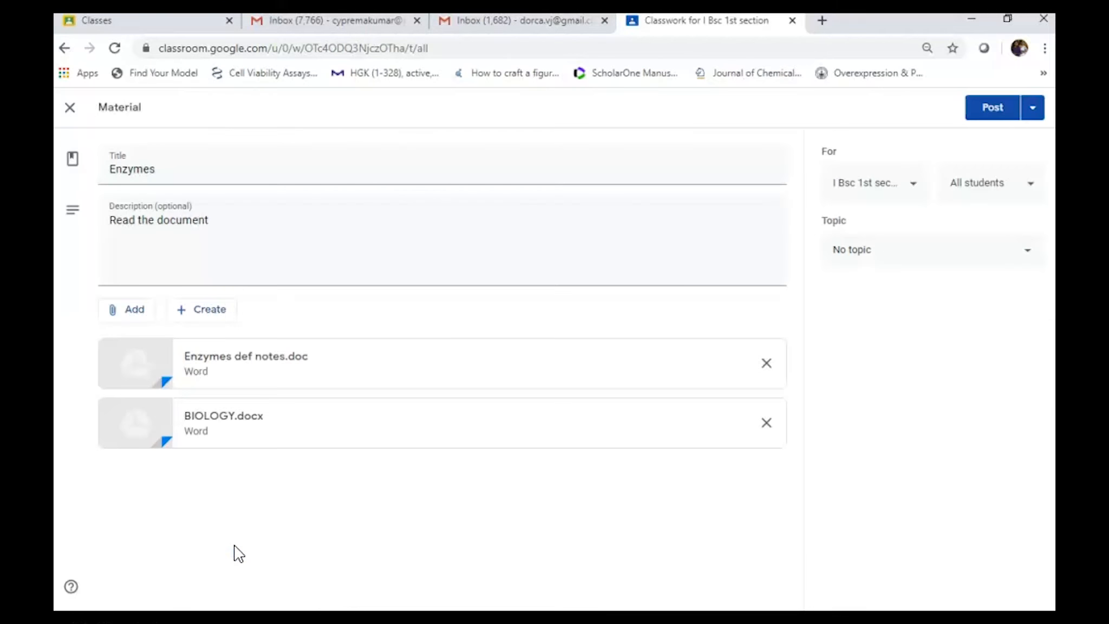
Search YouTube for amino acids plus the creator's name and attach the video Amino Acids Part 2 to the material.
click(126, 309)
click(141, 414)
click(340, 226)
text(amino acids)
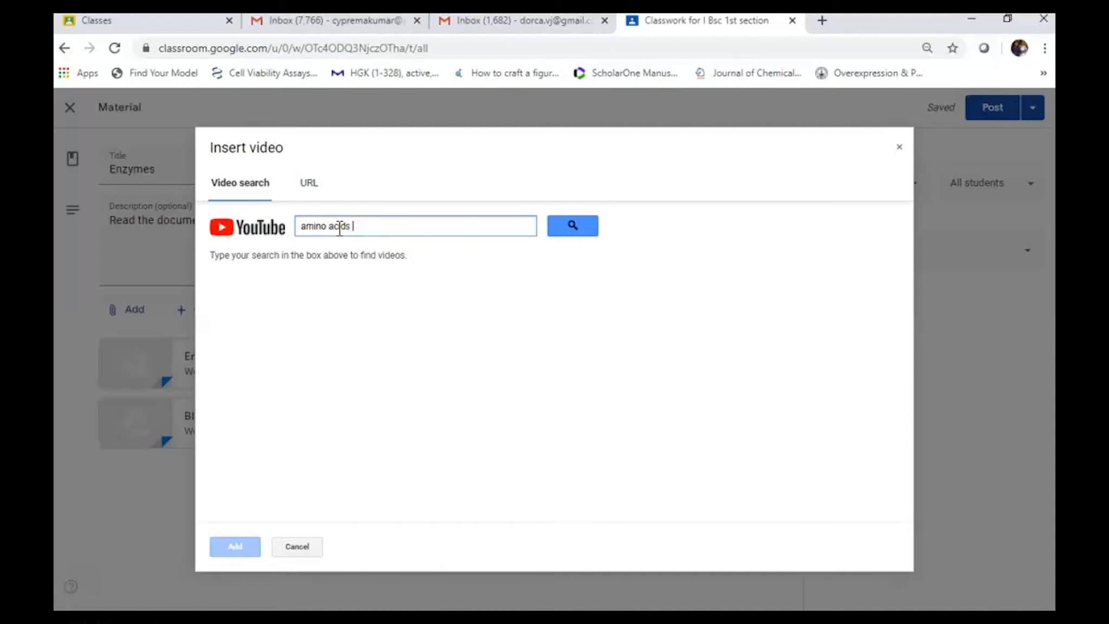
text( Dorka Beri)
click(566, 227)
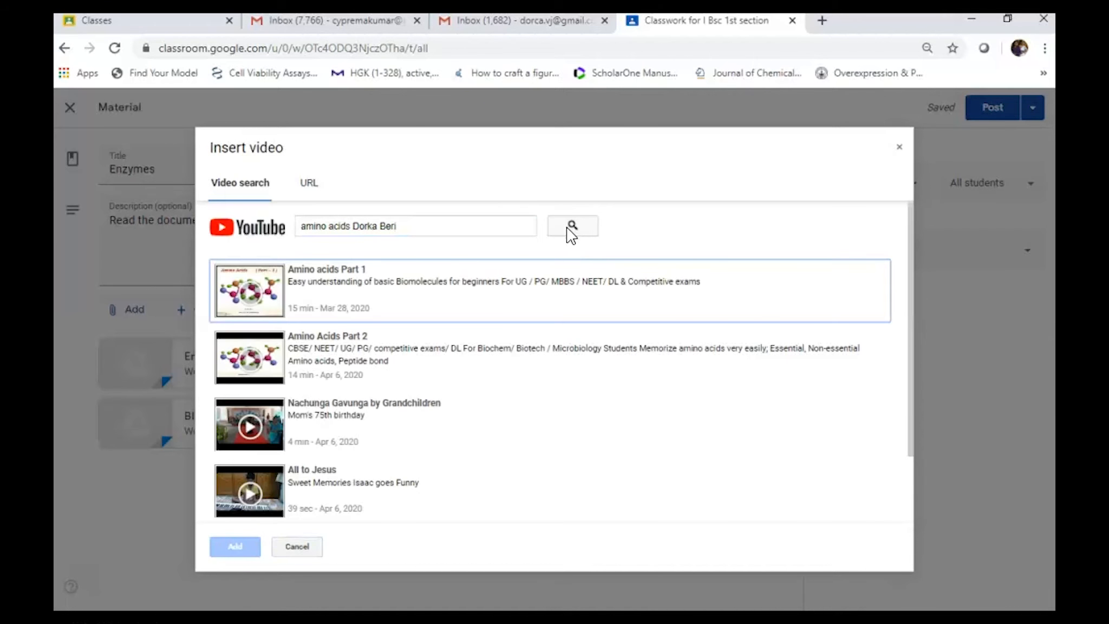
click(358, 358)
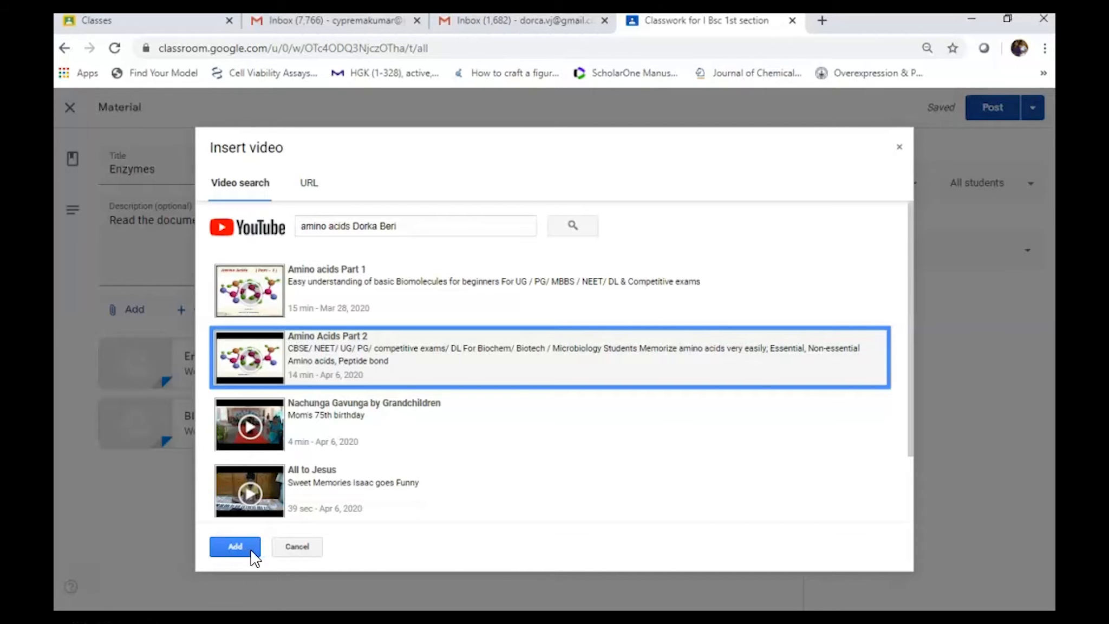
click(235, 547)
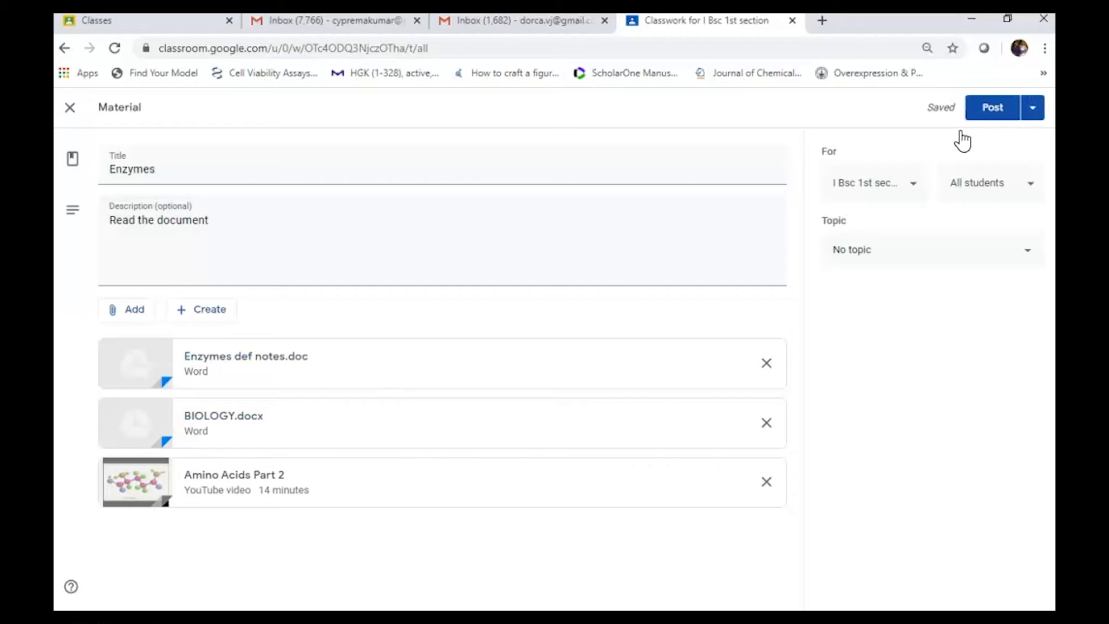
click(211, 311)
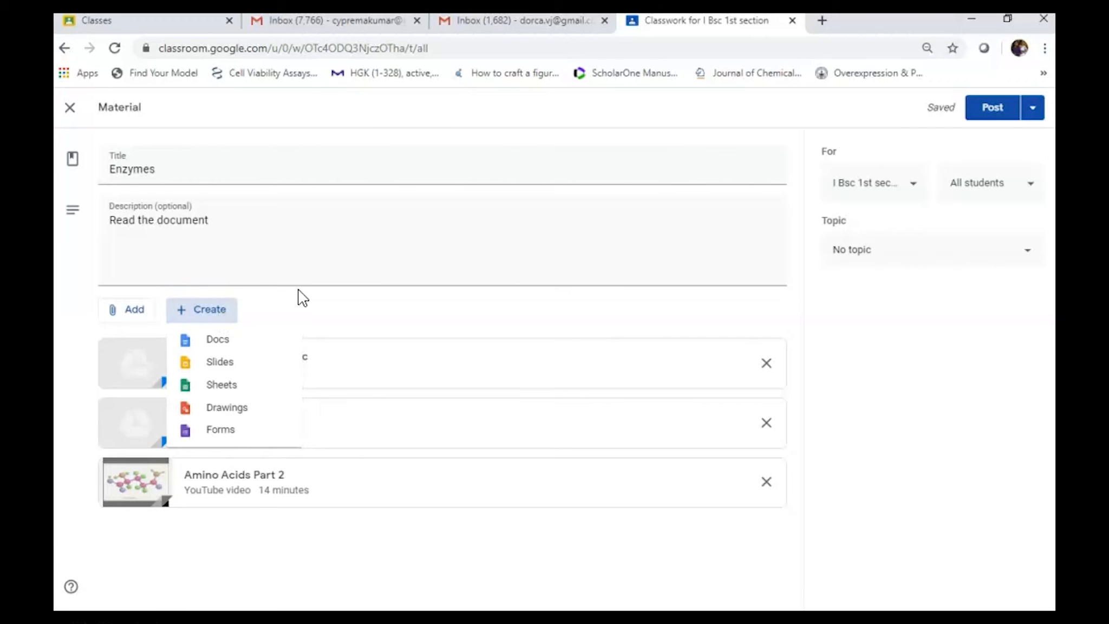
click(351, 267)
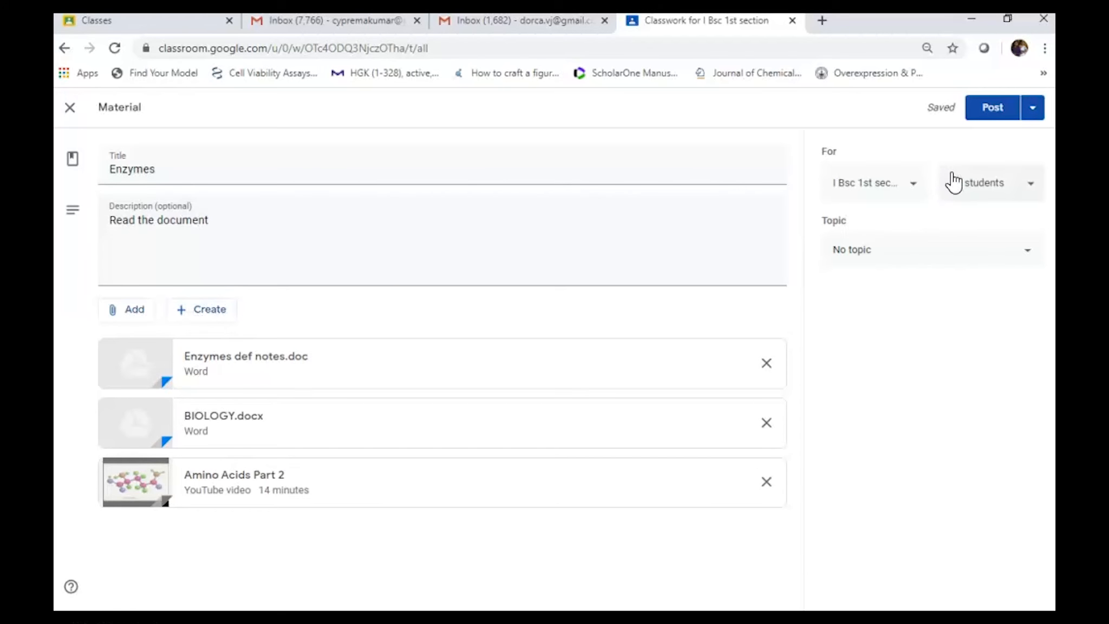
Try assigning the Enzymes material to a single student, and restore the recipients to All students.
click(997, 194)
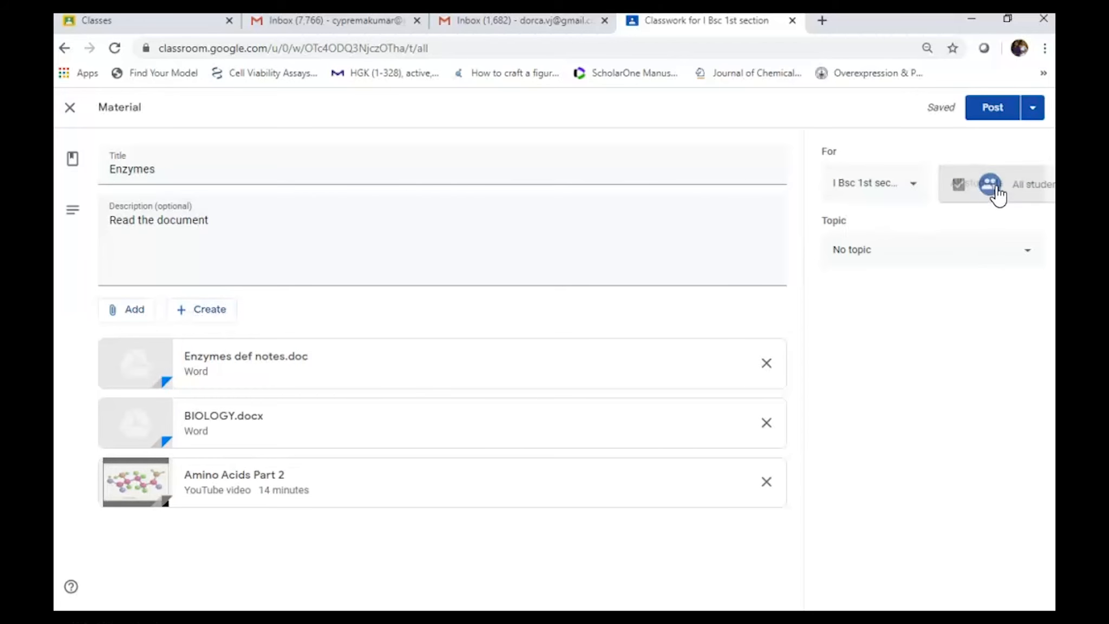
click(890, 228)
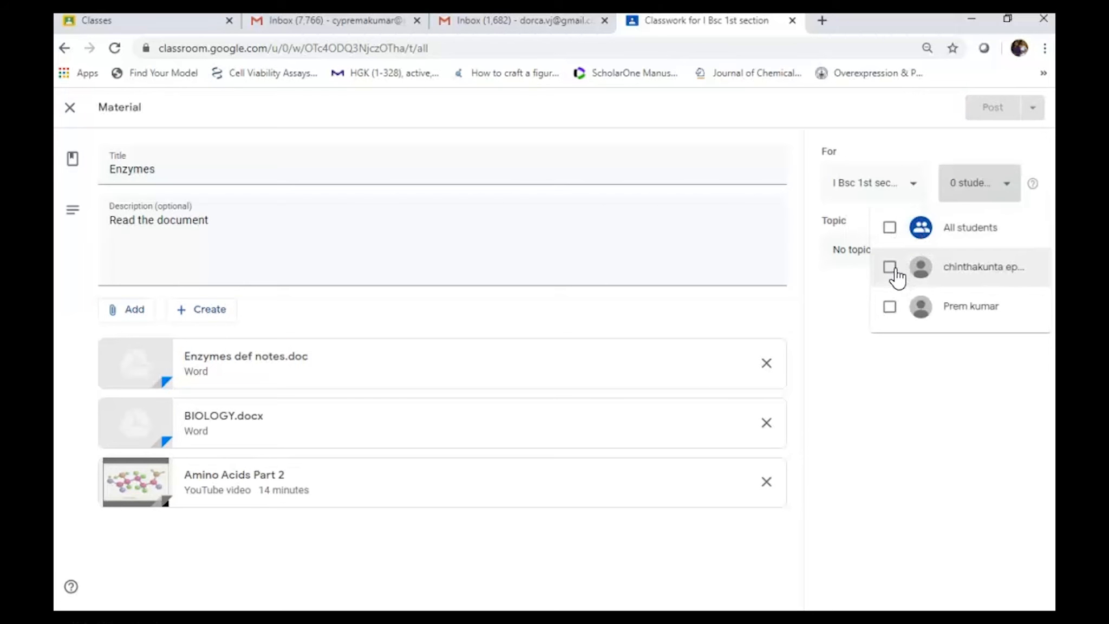
click(891, 268)
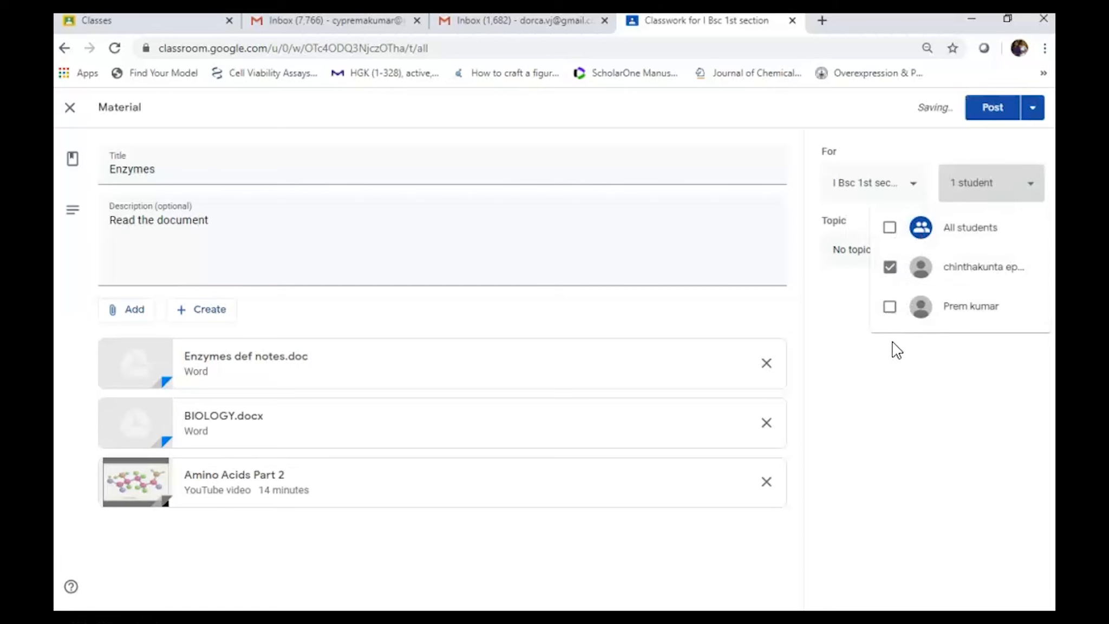
click(890, 227)
click(839, 286)
Create a new topic named Enzymes for the material and post the material to the class.
click(842, 252)
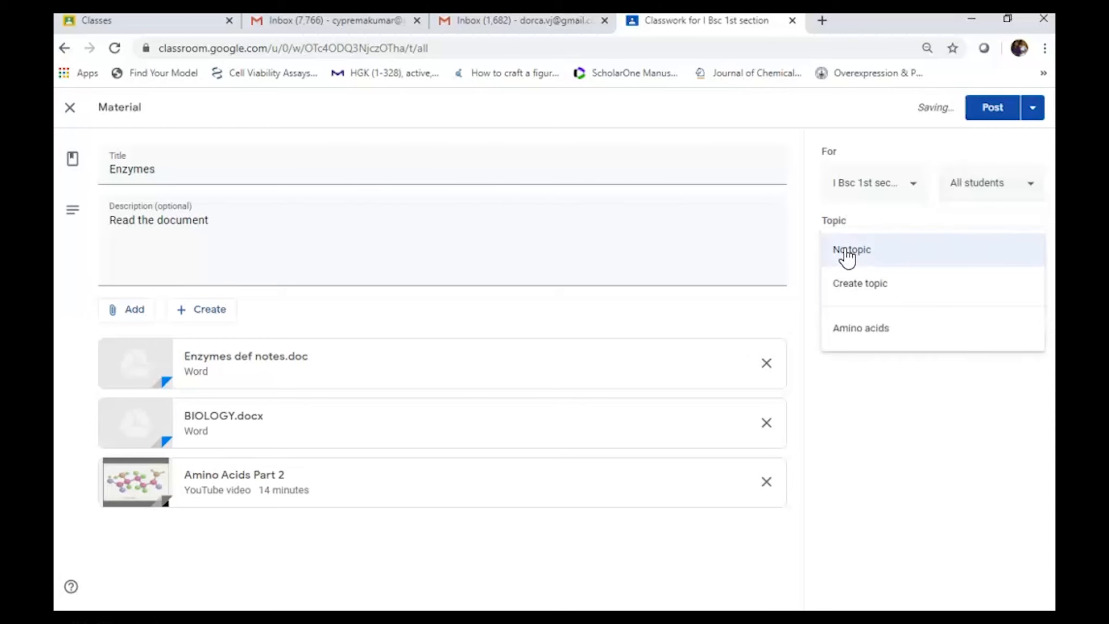
click(861, 289)
text(Enzymes)
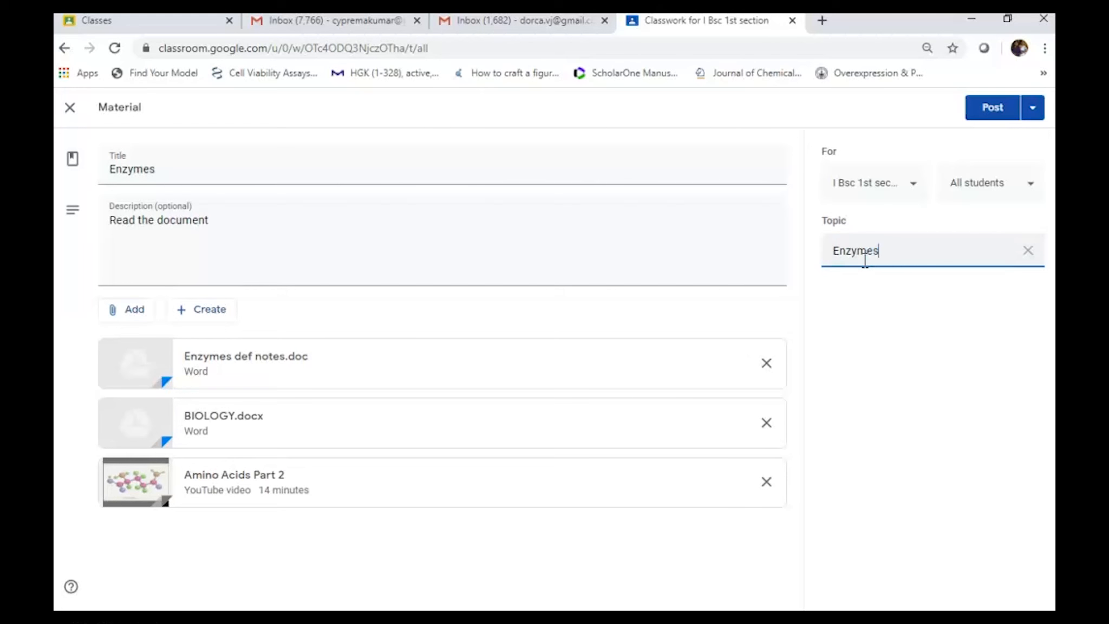
click(885, 323)
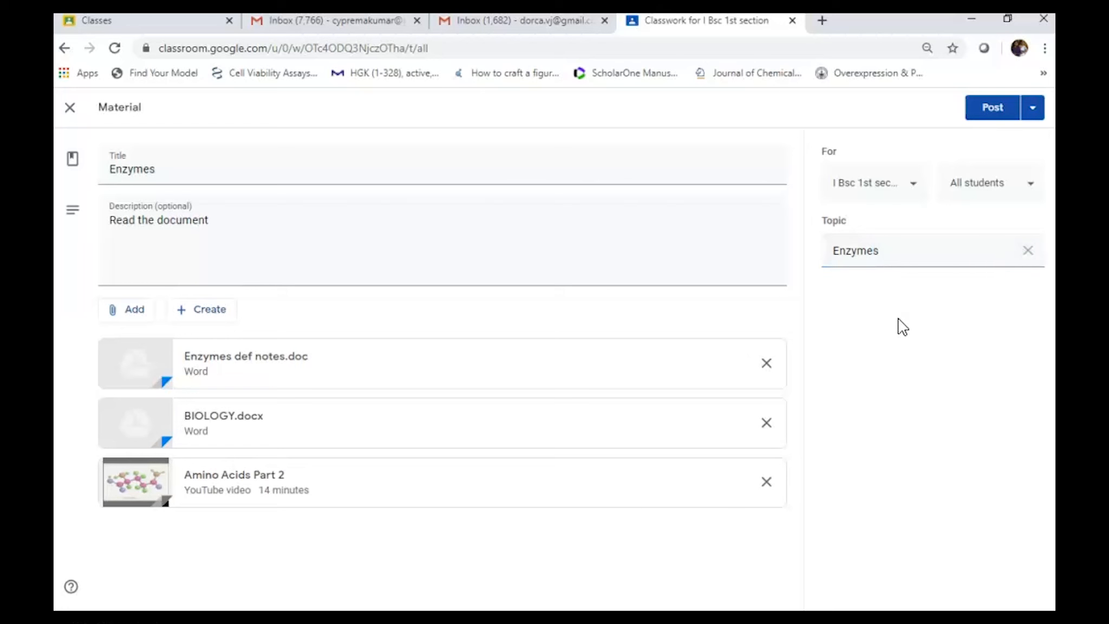
click(994, 114)
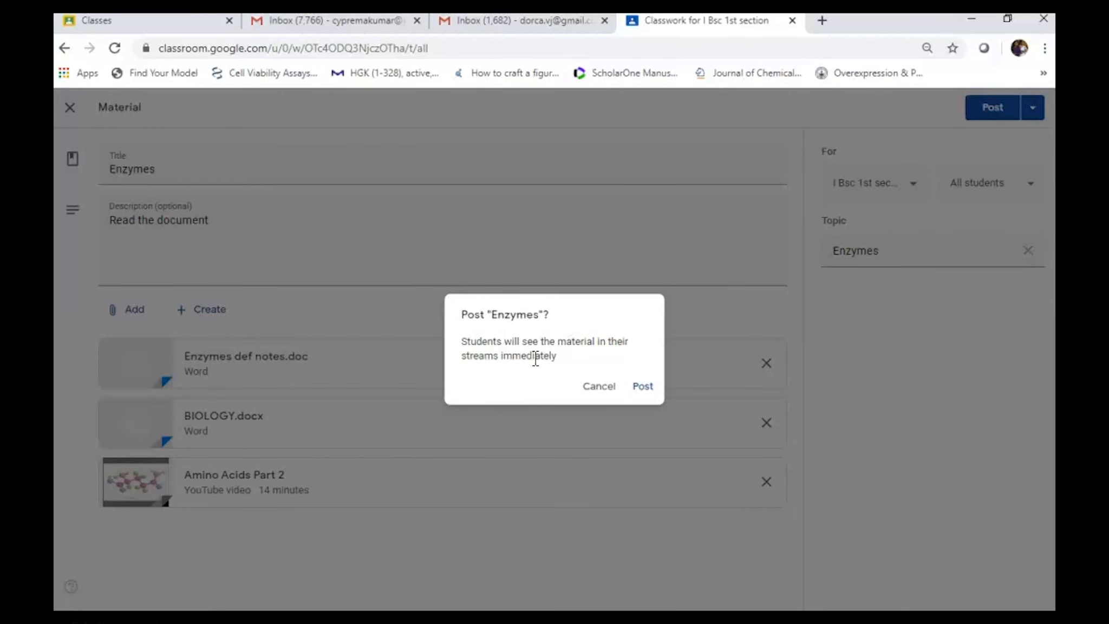
click(641, 387)
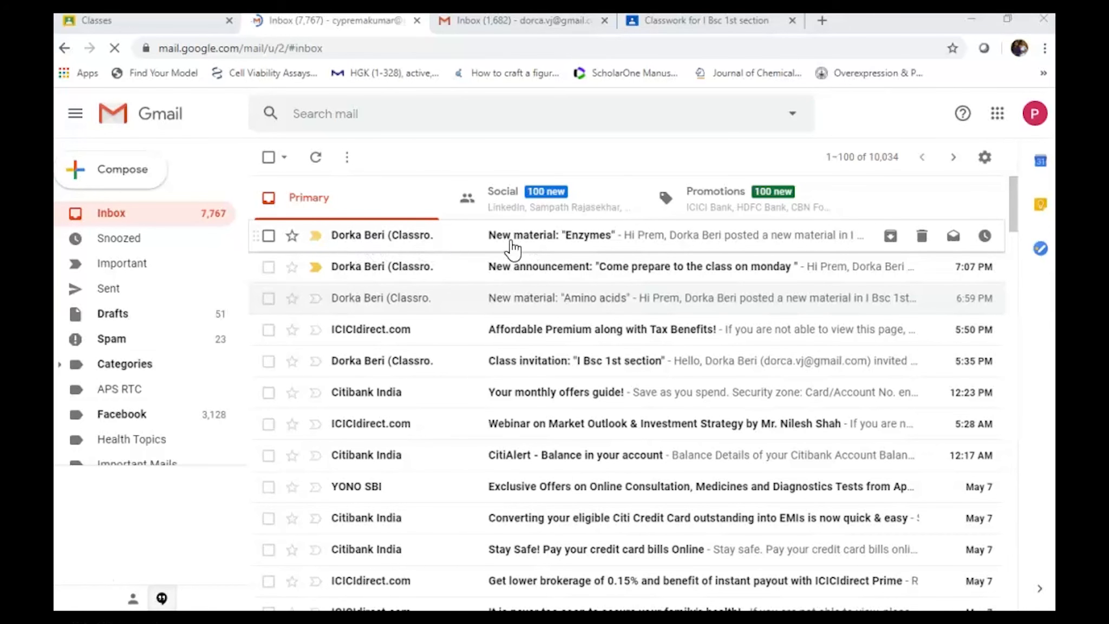
Read the "New material: Enzymes" notification in the student's Gmail inbox and open the posted material from it.
click(545, 247)
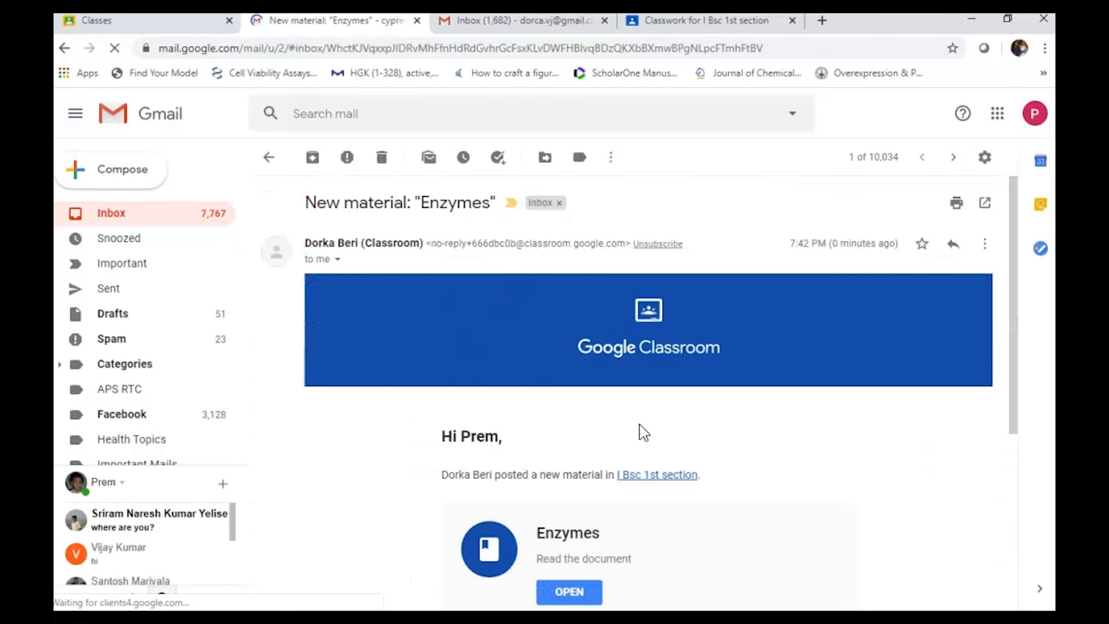
scroll(783, 457, down, 5)
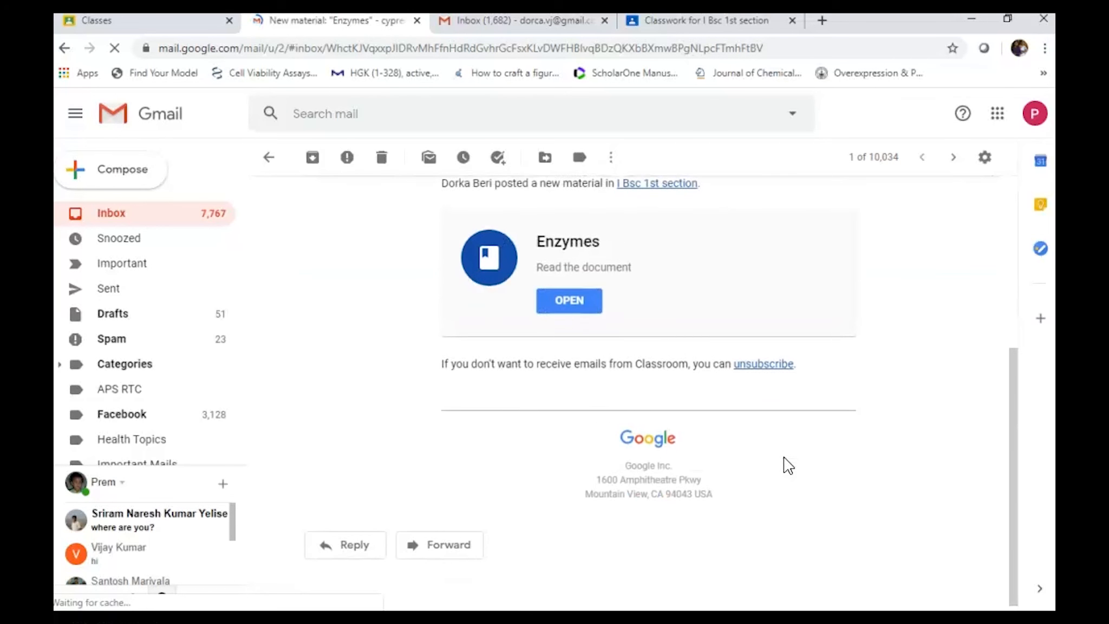
scroll(784, 458, up, 1)
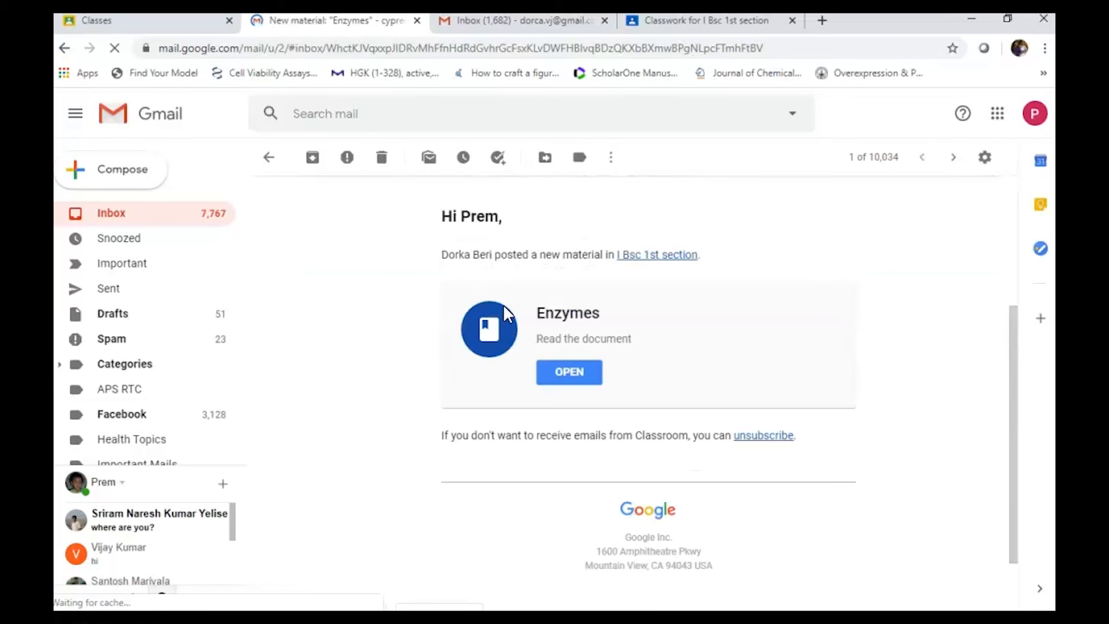
click(570, 373)
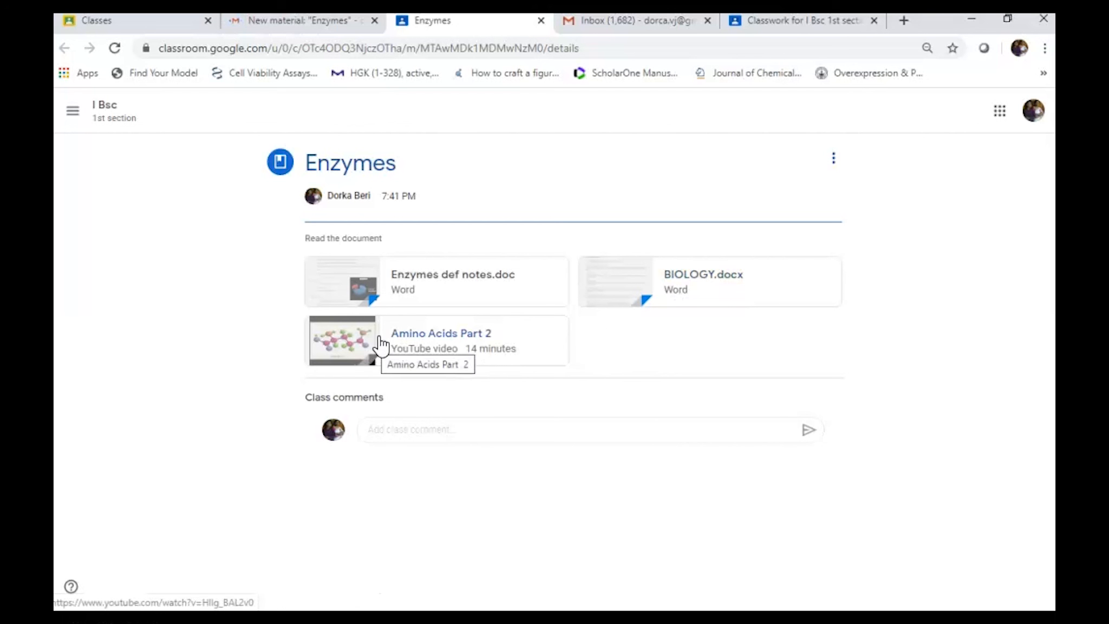
Open the attached Amino Acids Part 2 video from the posted material and play it.
click(443, 344)
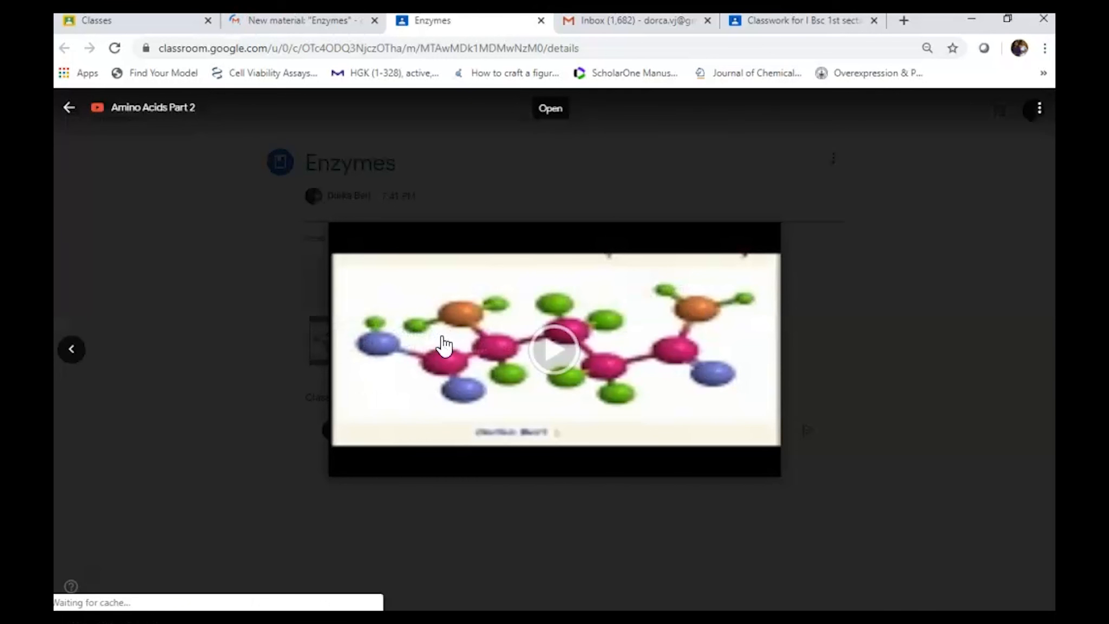
click(557, 355)
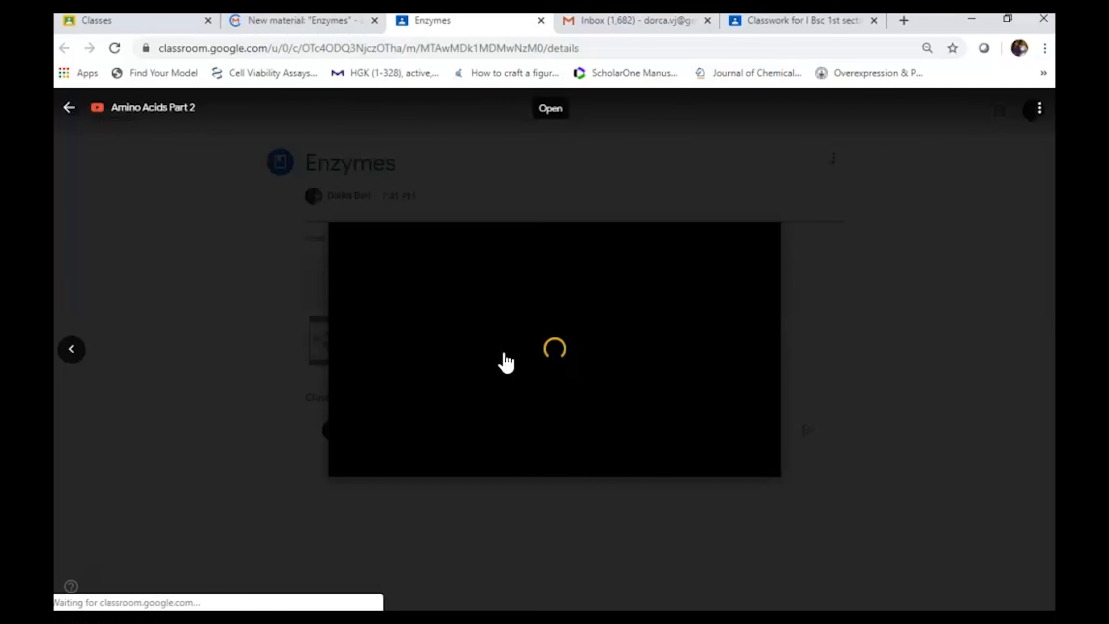
key(Escape)
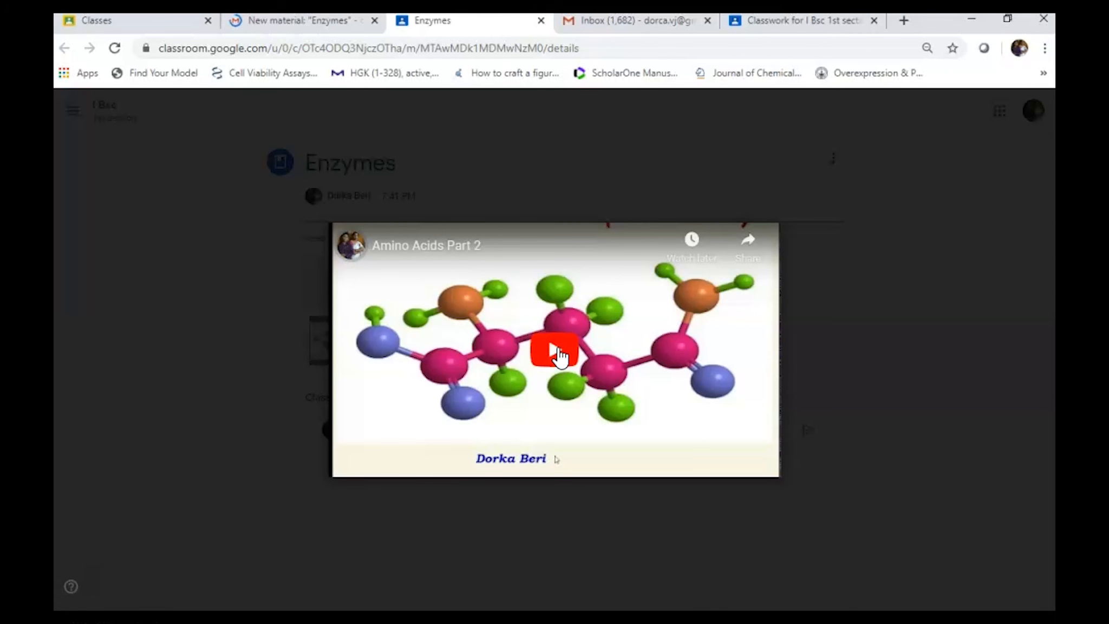
click(560, 356)
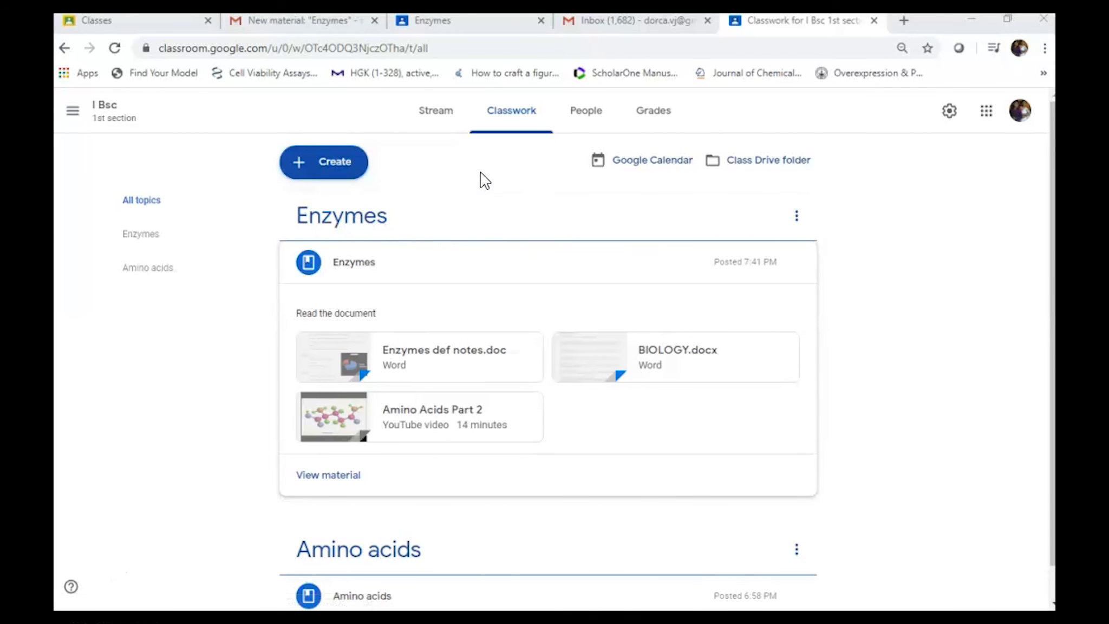
Check the I Bsc class's list of teachers and students and return to its classwork page.
click(584, 122)
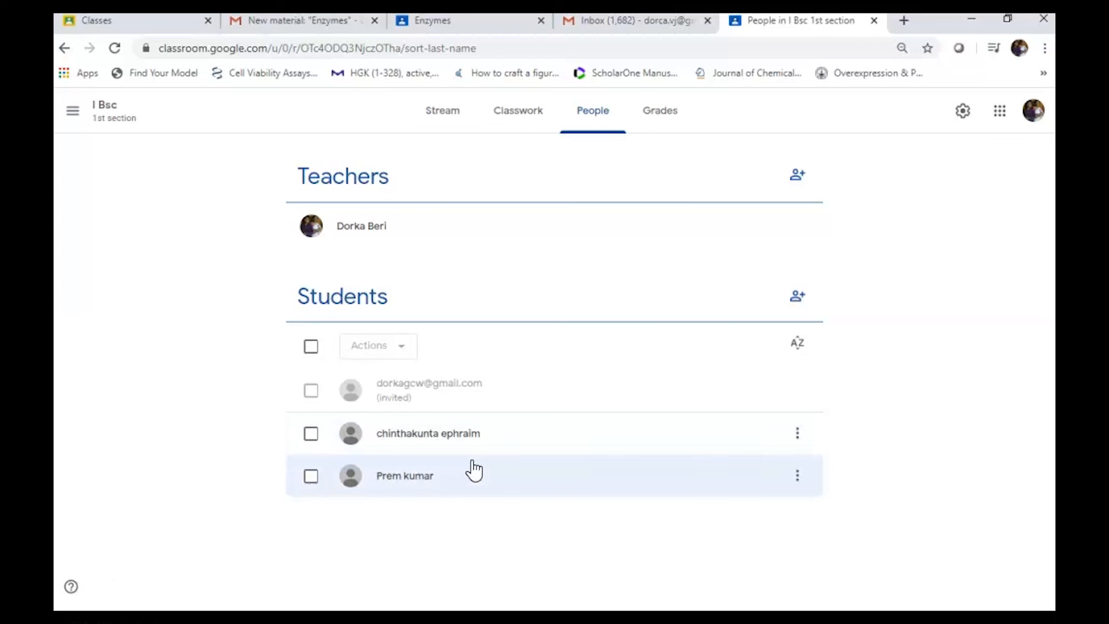
click(442, 115)
click(509, 117)
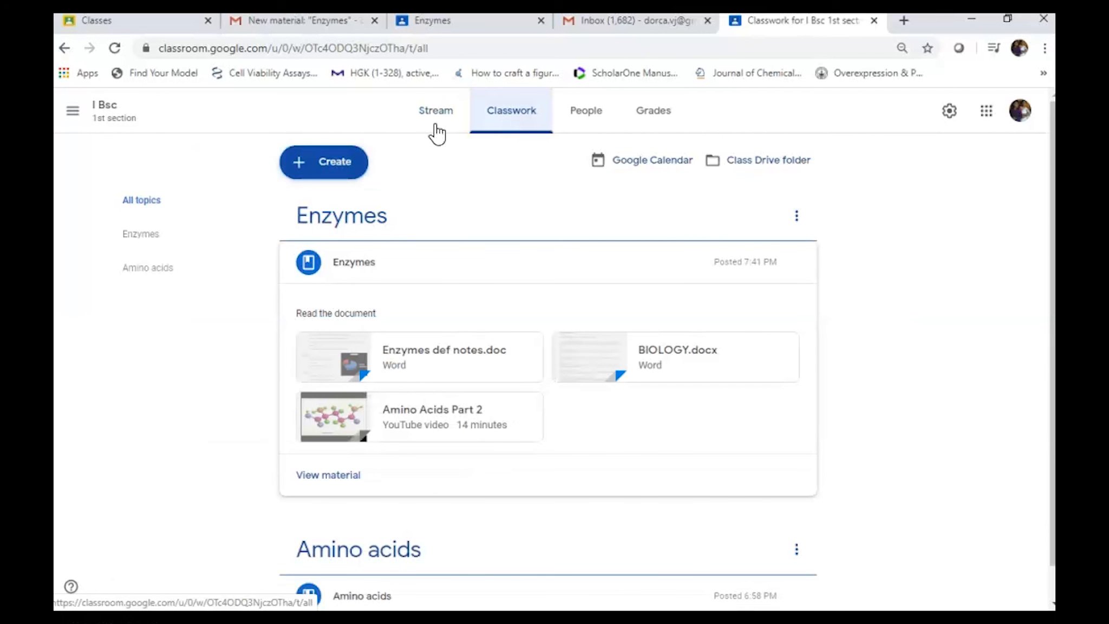